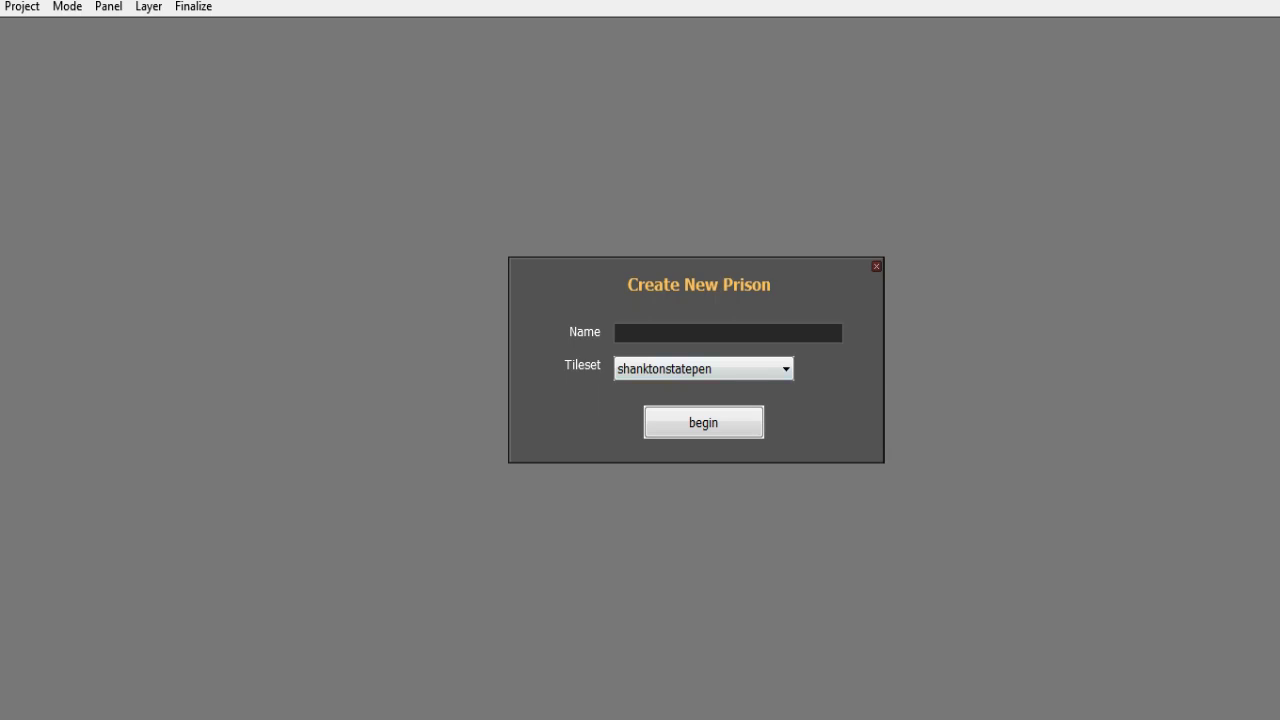
Step: Name the new prison "Nather Prison"
type("J")
type("a")
key("BackSpace")
key("BackSpace")
type("Nather")
key("BackSpace")
key("BackSpace")
key("BackSpace")
type("HER")
key("BackSpace")
key("BackSpace")
key("BackSpace")
key("BackSpace")
type("ath")
key("BackSpace")
key("BackSpace")
key("BackSpace")
type("her Pakc")
key("BackSpace")
key("BackSpace")
type("ck")
key("BackSpace")
key("BackSpace")
key("BackSpace")
key("BackSpace")
type("Prison")
Step: Choose the shanktonstatepen tileset and create the prison
left_click(700, 369)
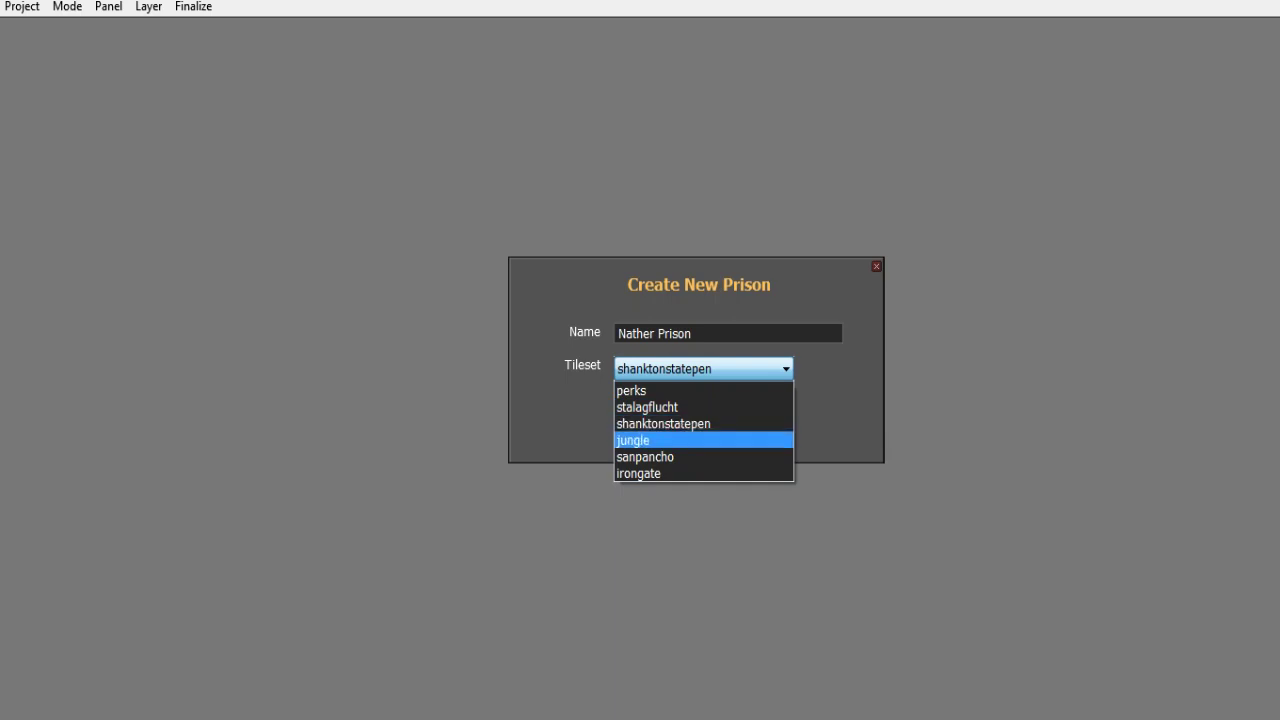
left_click(650, 440)
left_click(703, 368)
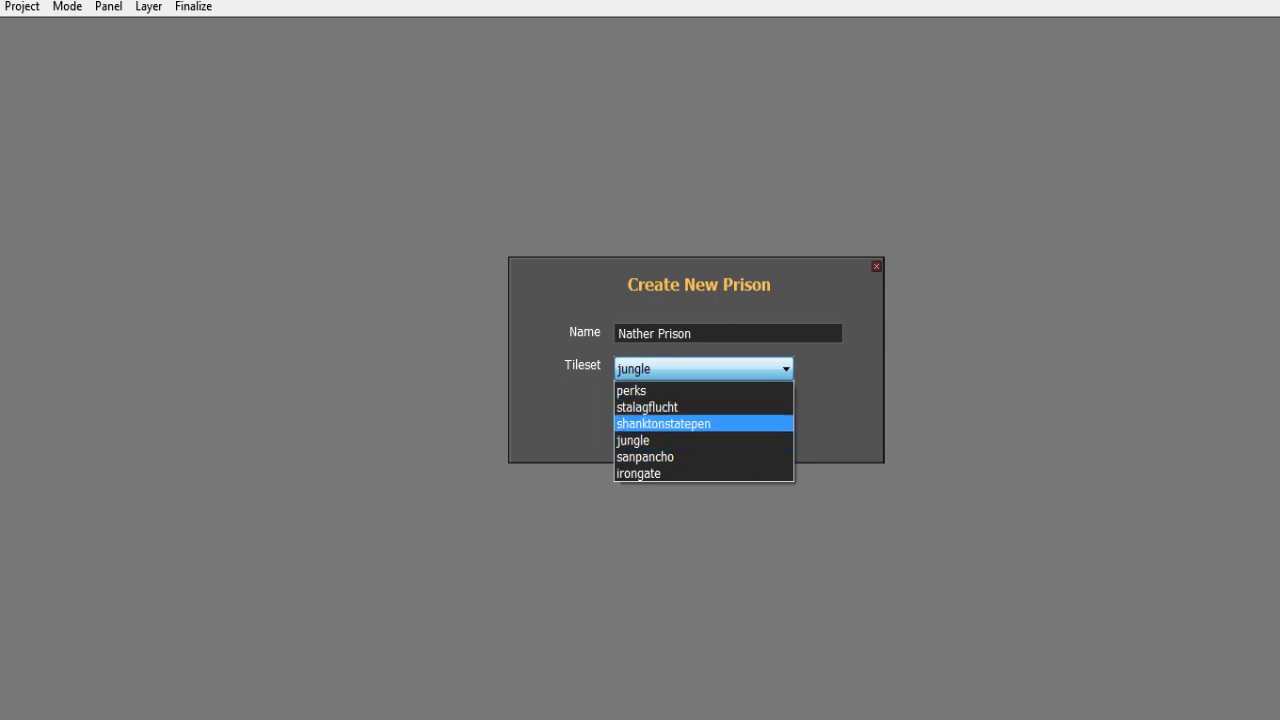
left_click(660, 423)
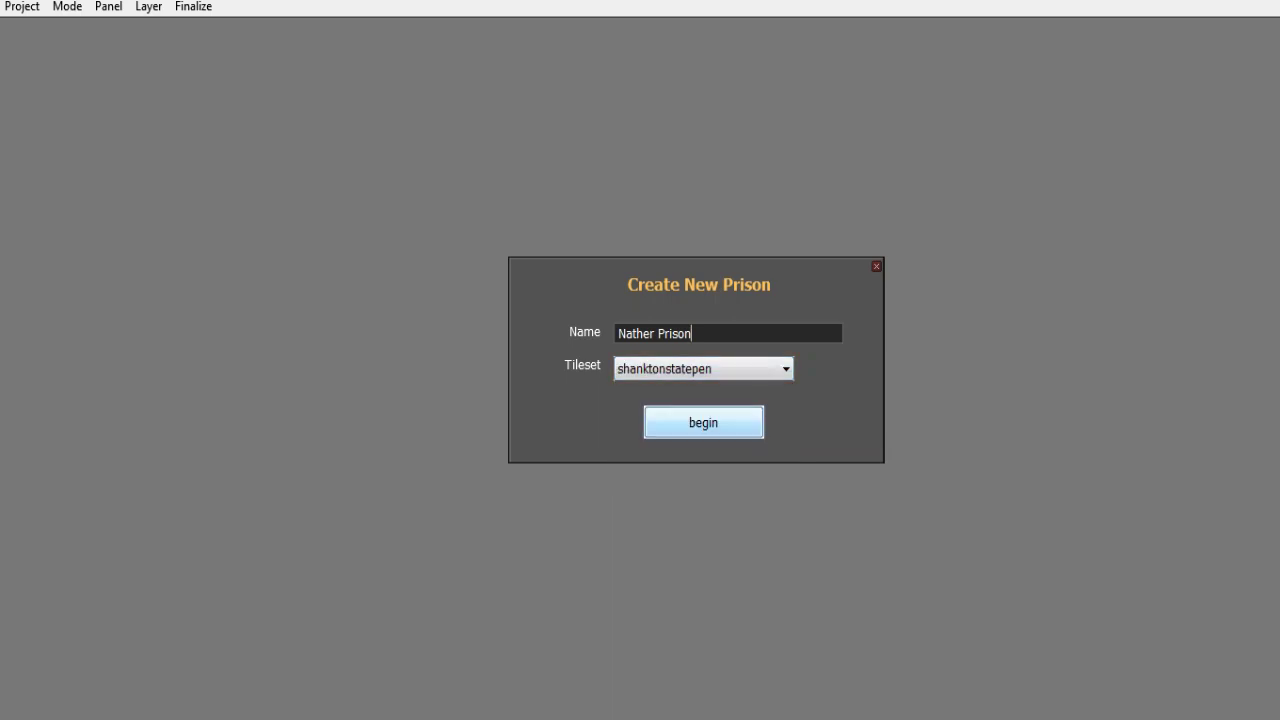
left_click(703, 368)
left_click(680, 423)
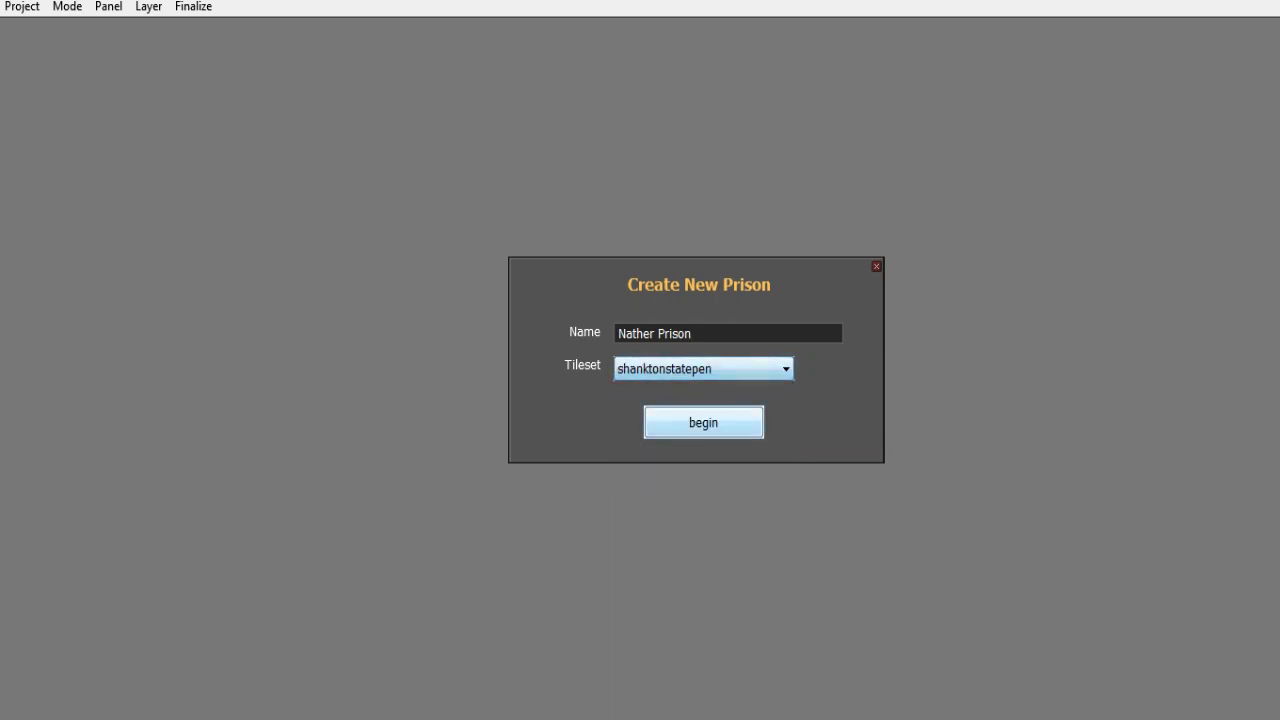
left_click(703, 422)
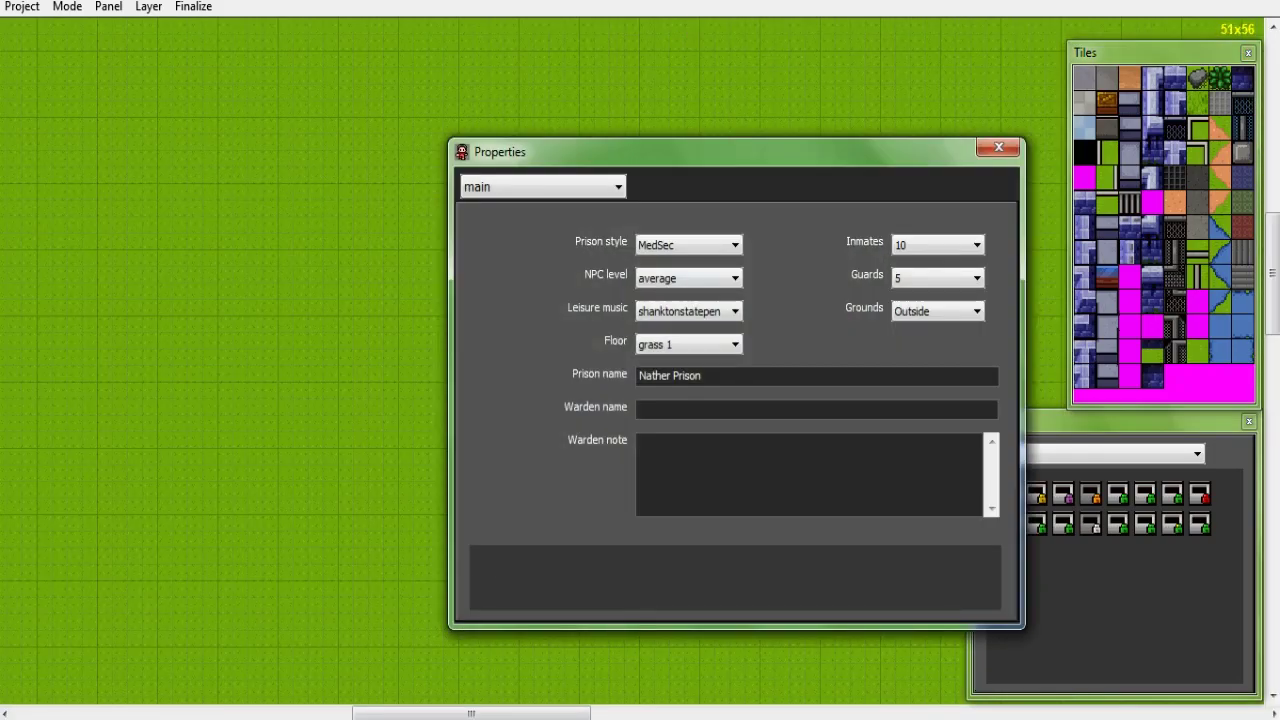
Step: Set the prison style to MaxSec
left_click(688, 245)
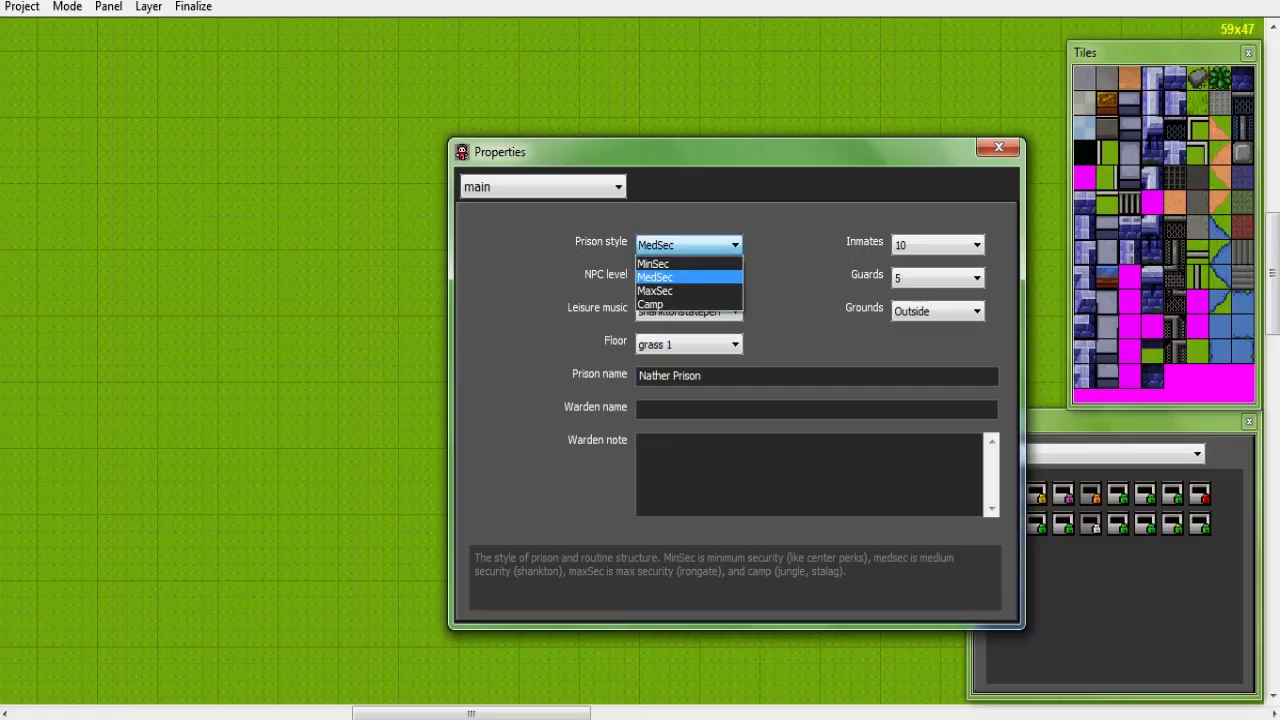
key("Down")
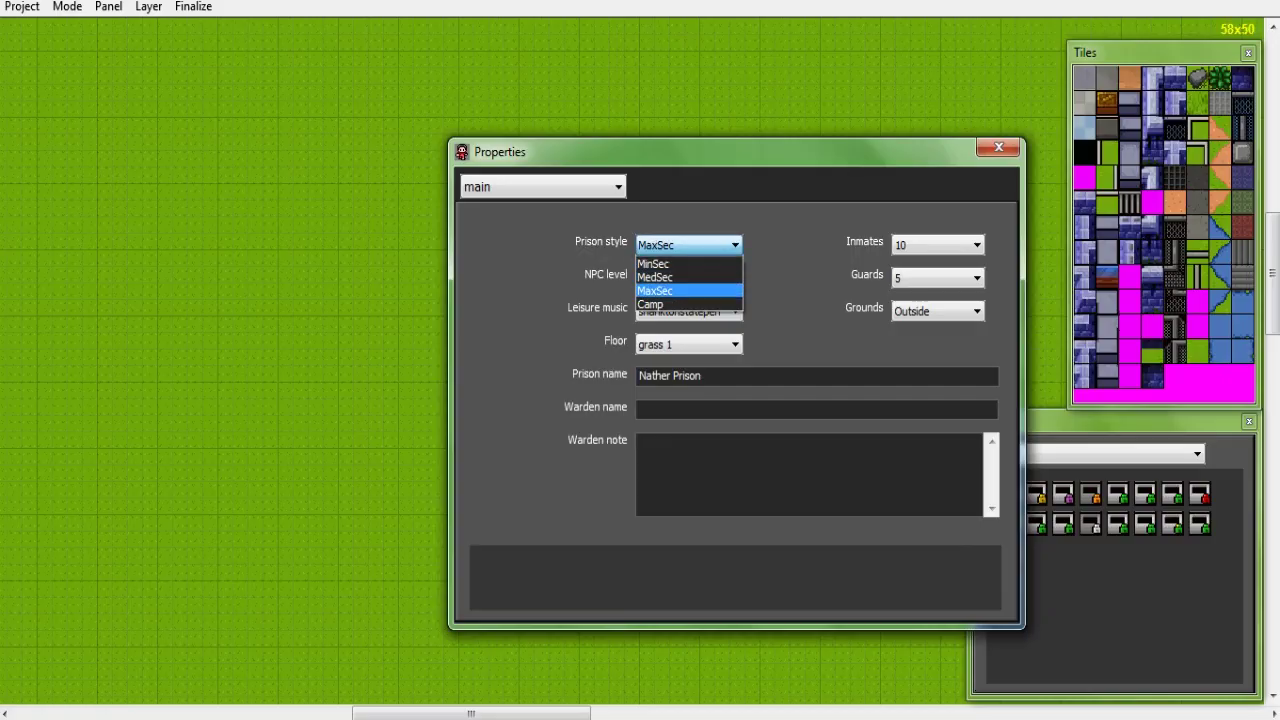
key("Return")
key("Tab")
key("alt+Down")
key("shift+Tab")
key("alt+Down")
key("Return")
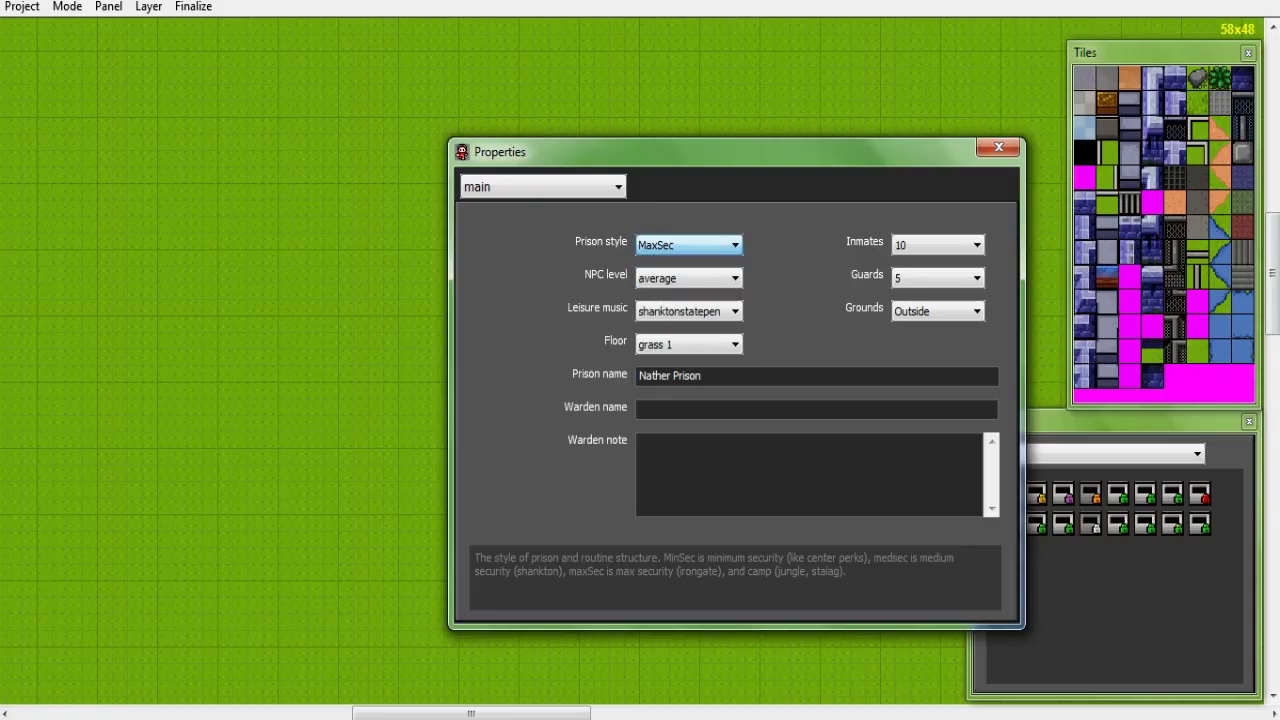
Step: Look through the available options for NPC level, leisure music and floor
key("Tab")
key("alt+Down")
key("Return")
key("Tab")
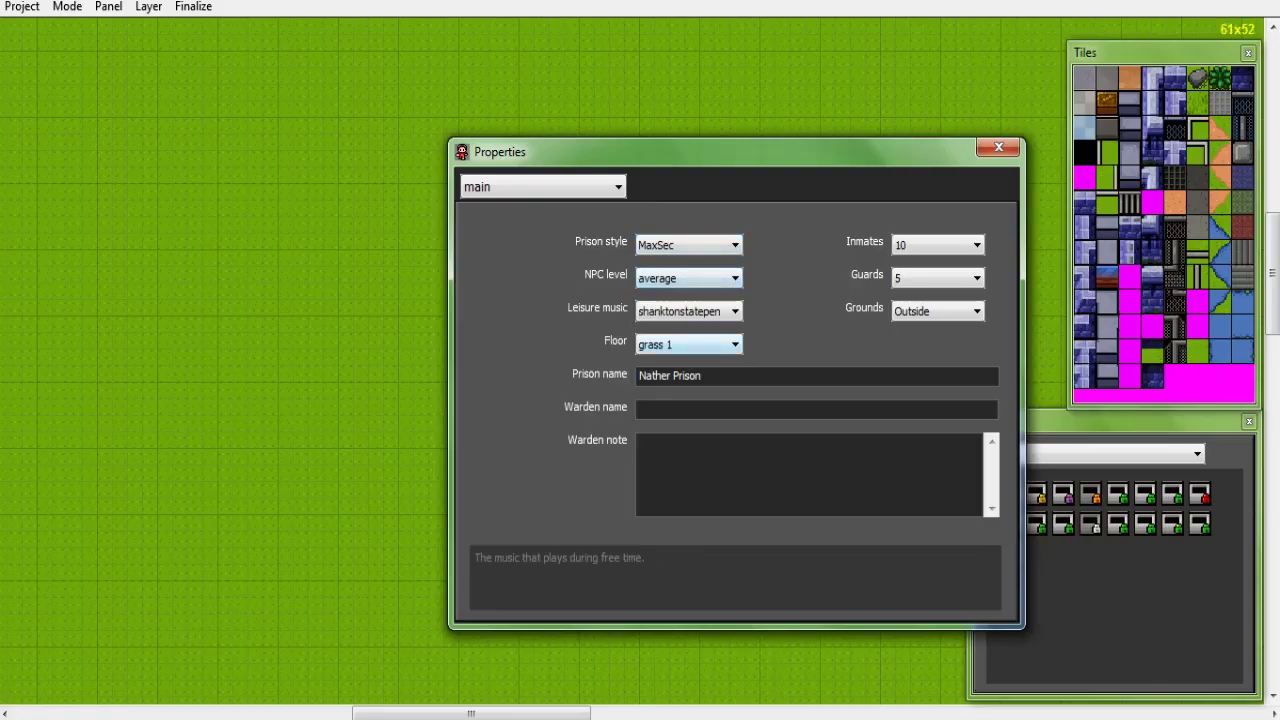
key("alt+Down")
key("Return")
key("Tab")
key("alt+Down")
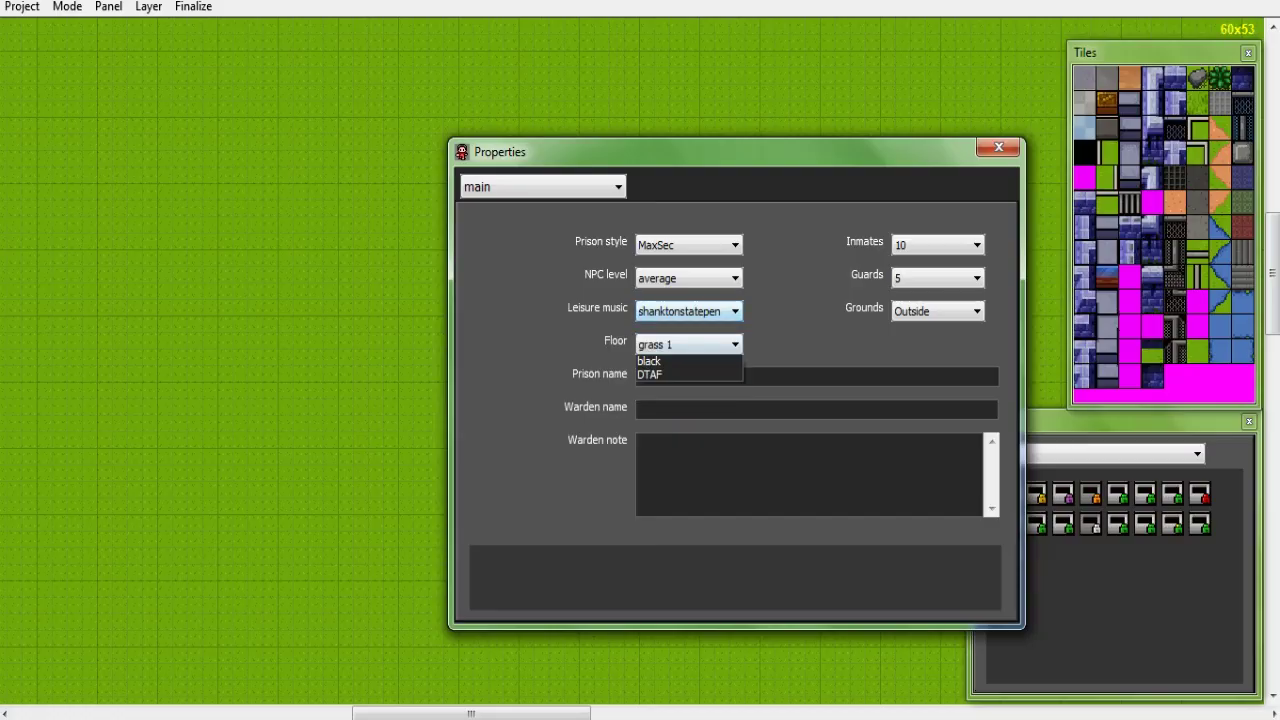
key("Return")
key("Tab")
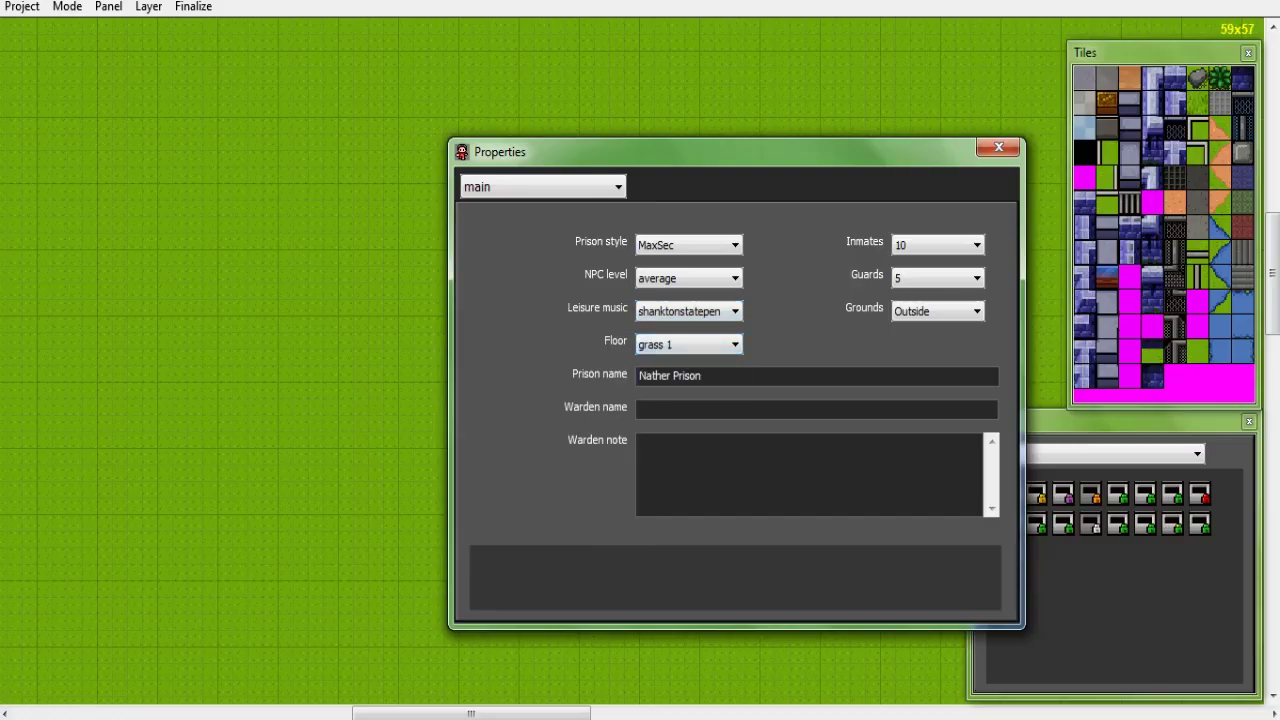
Step: Fill in the warden's name, keeping the prison name as it is
key("Tab")
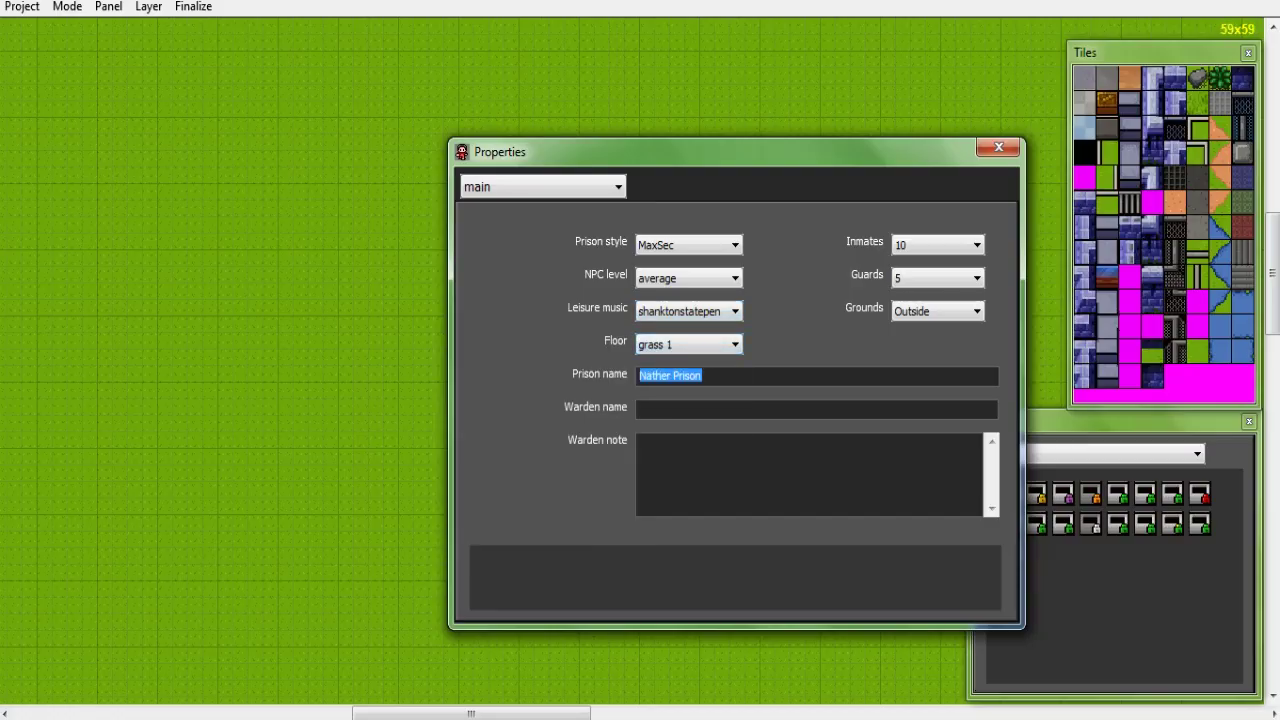
key("Tab")
type("Free")
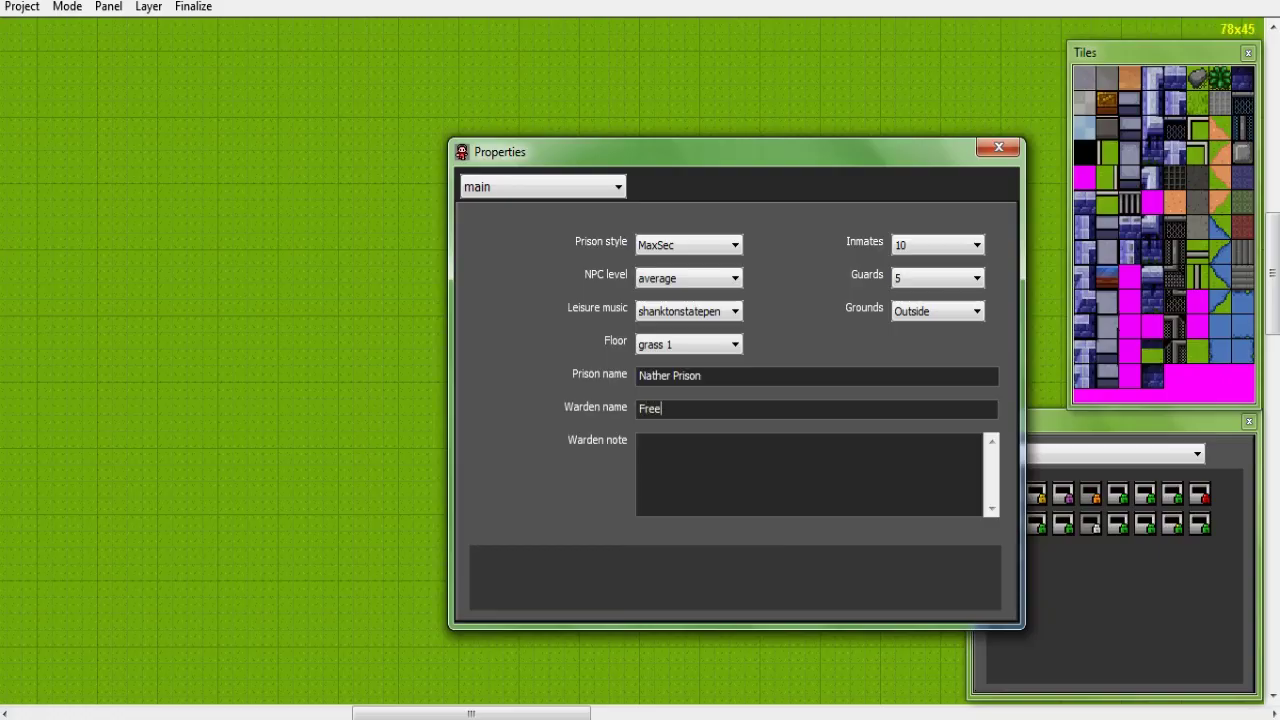
Step: Set the number of inmates to 8 and keep the guards at 5
left_click(937, 245)
left_click(929, 263)
left_click(937, 278)
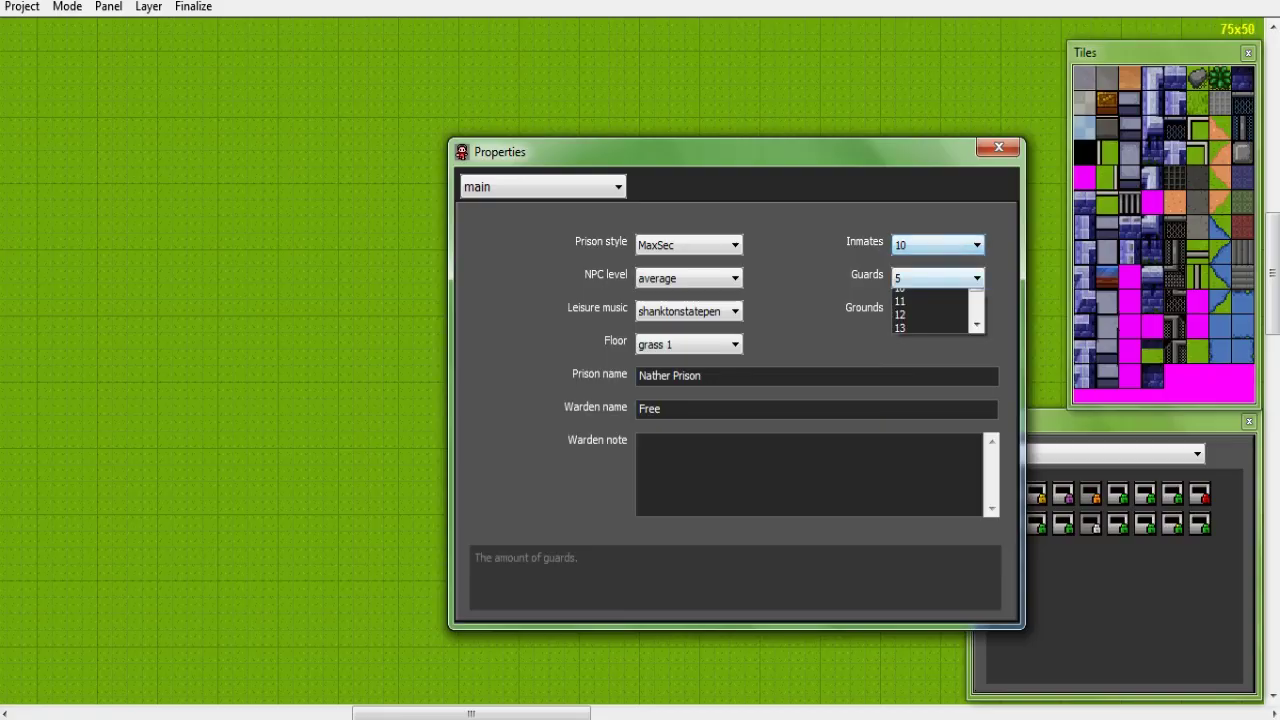
left_click(937, 245)
left_click(937, 245)
left_click_drag(976, 341, 976, 315)
left_click(929, 277)
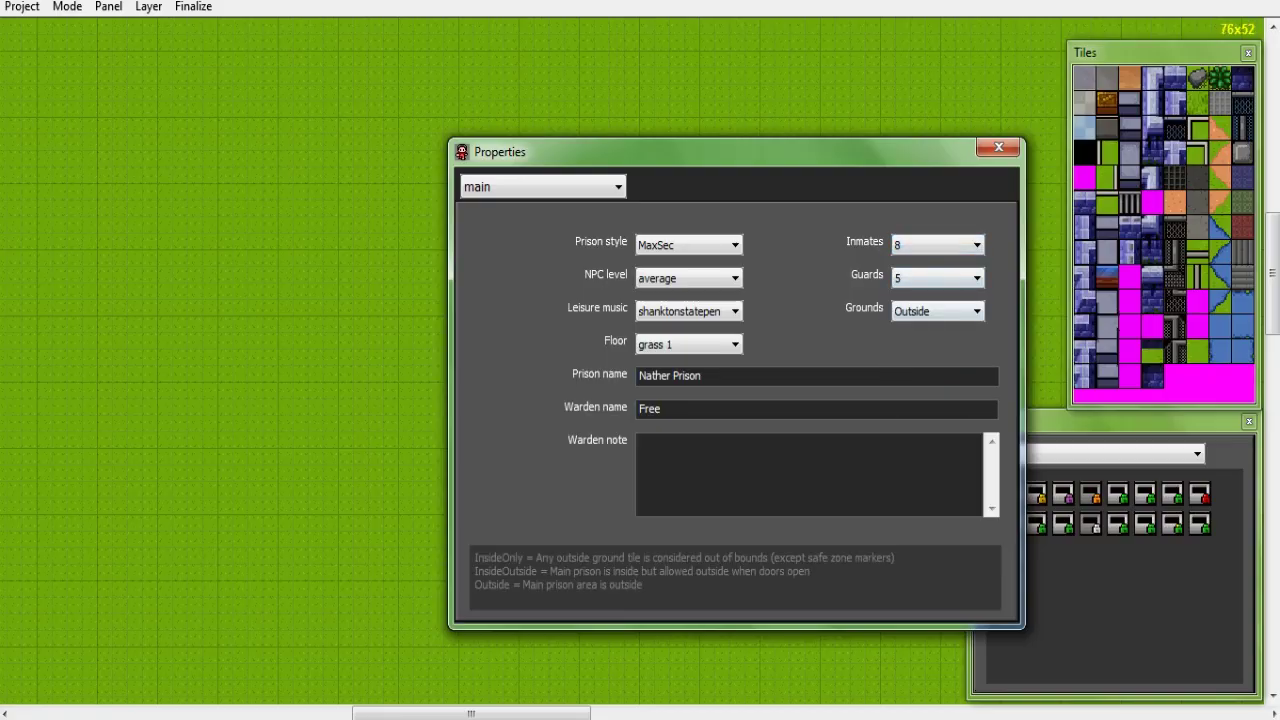
Step: Check the Grounds options and keep the main prison area set to Outside
left_click(937, 311)
left_click(937, 311)
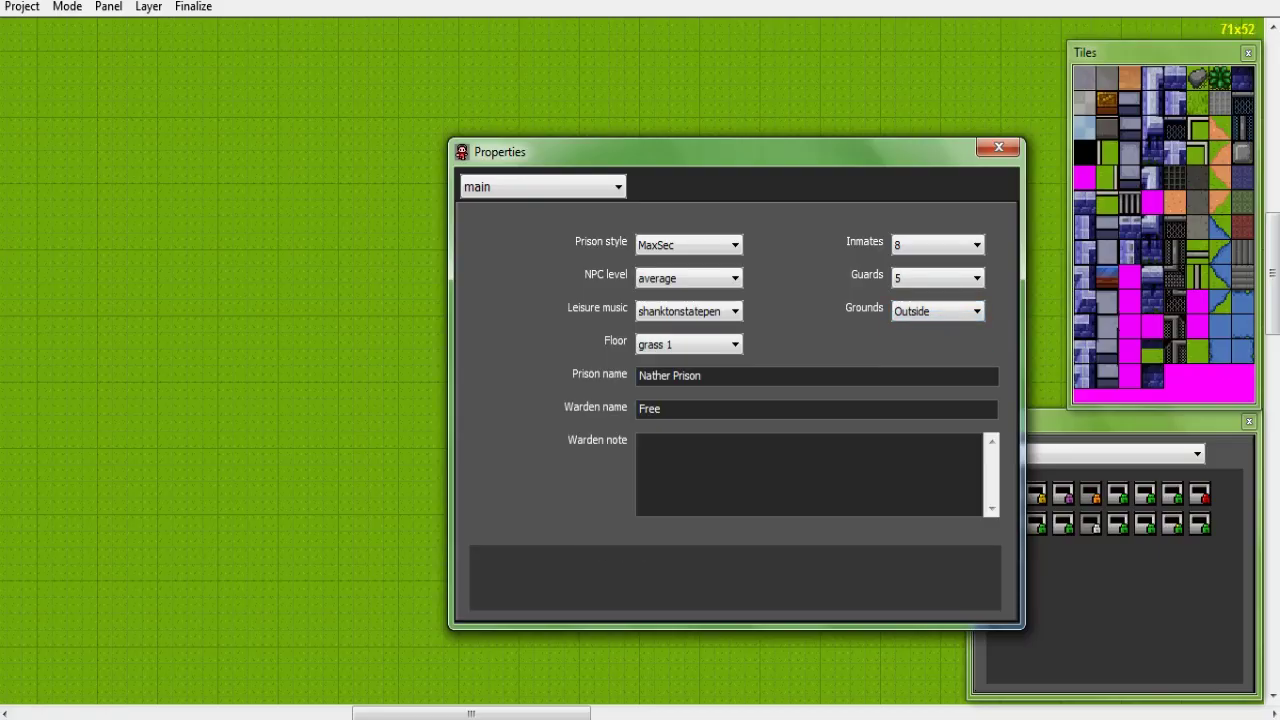
left_click(937, 311)
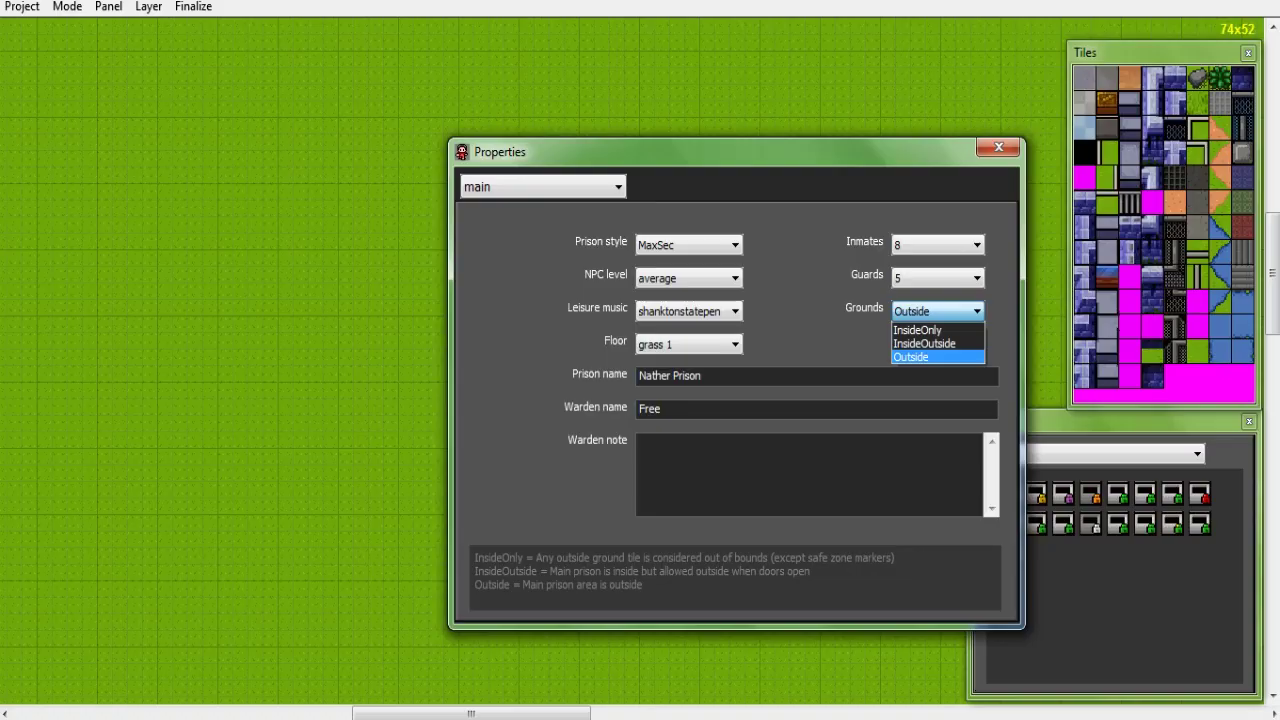
left_click(937, 356)
Step: Open the jobs properties and set the starting job to Metalshop
left_click(543, 187)
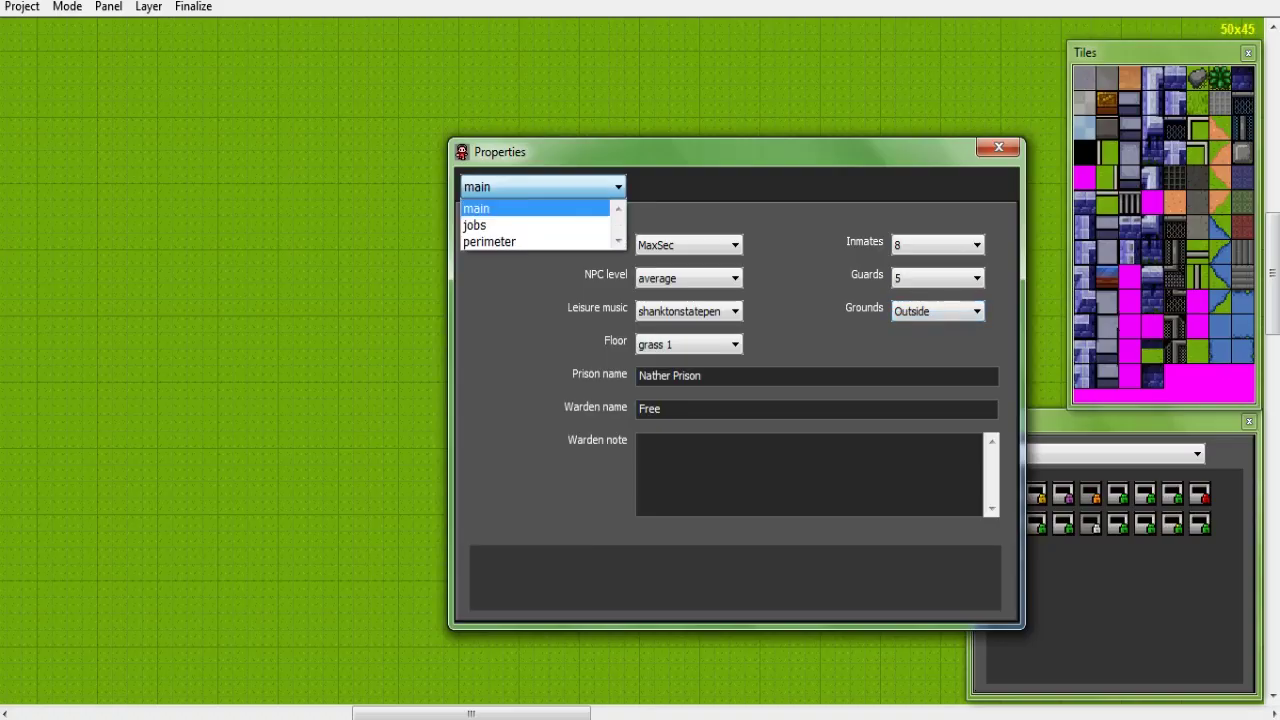
left_click(543, 224)
left_click(752, 261)
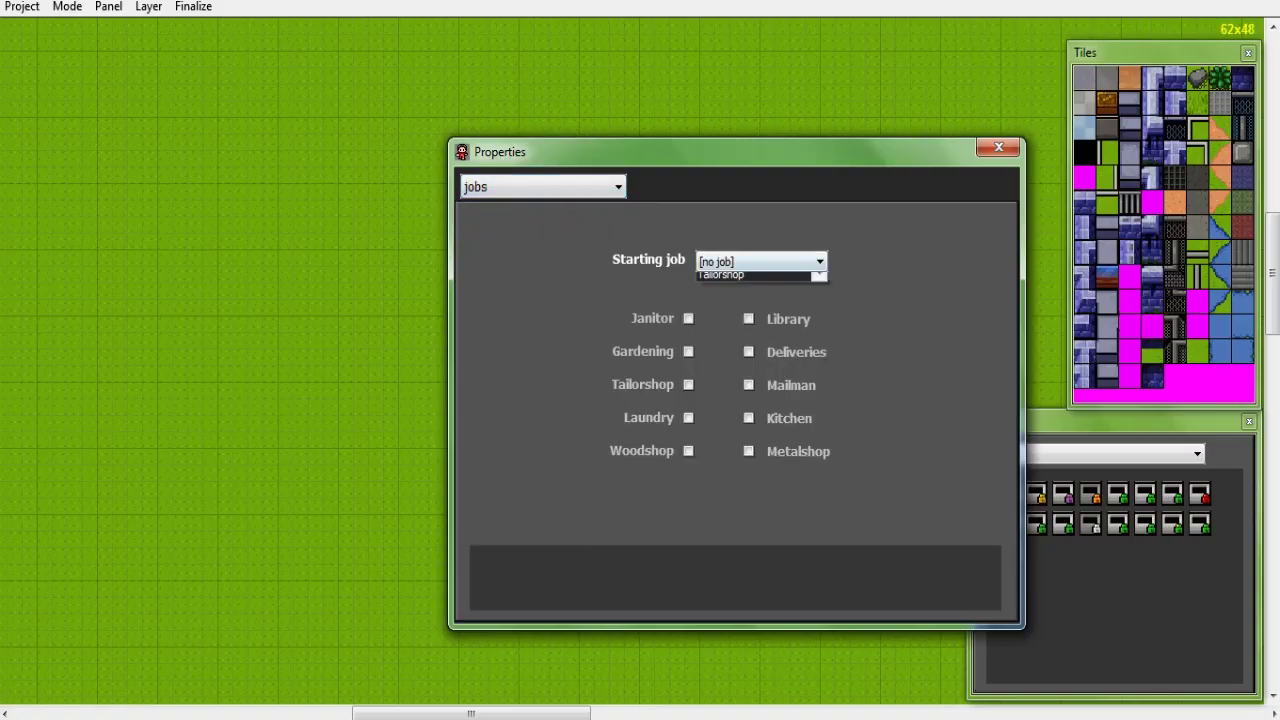
key("Return")
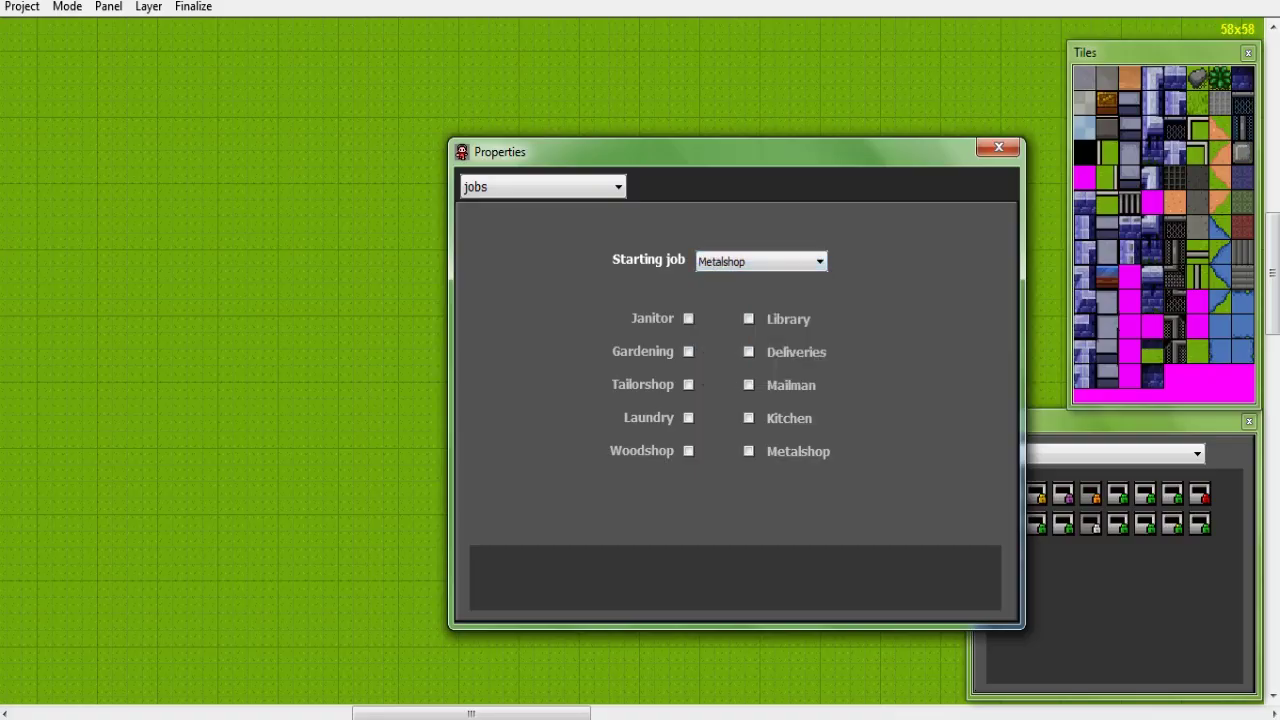
Step: Enable the Metalshop, Kitchen, Library and Laundry jobs
left_click(748, 451)
left_click(748, 418)
left_click(748, 319)
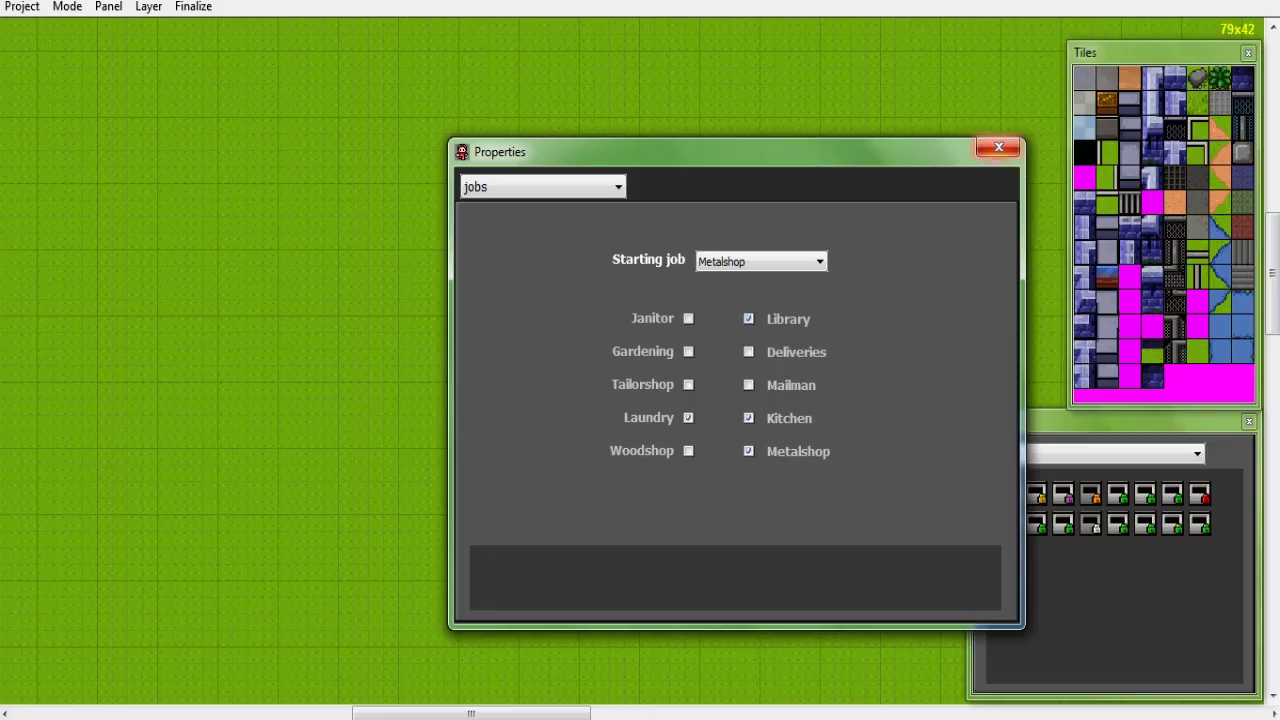
Step: Open the perimeter properties and set the top boundary to 10
left_click(543, 187)
left_click(510, 241)
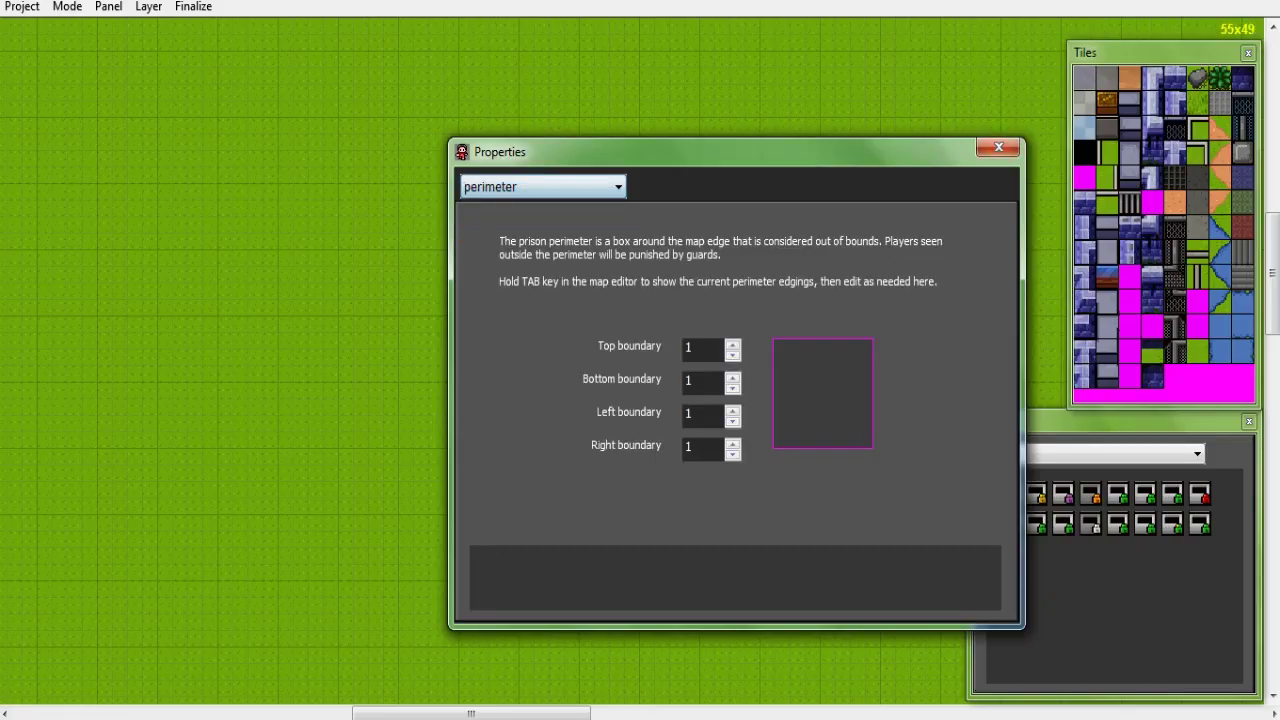
left_click(732, 344)
left_click(732, 344)
left_click(732, 344)
left_click(732, 344)
left_click(732, 344)
left_click(732, 344)
left_click(732, 343)
left_click(732, 343)
left_click(732, 343)
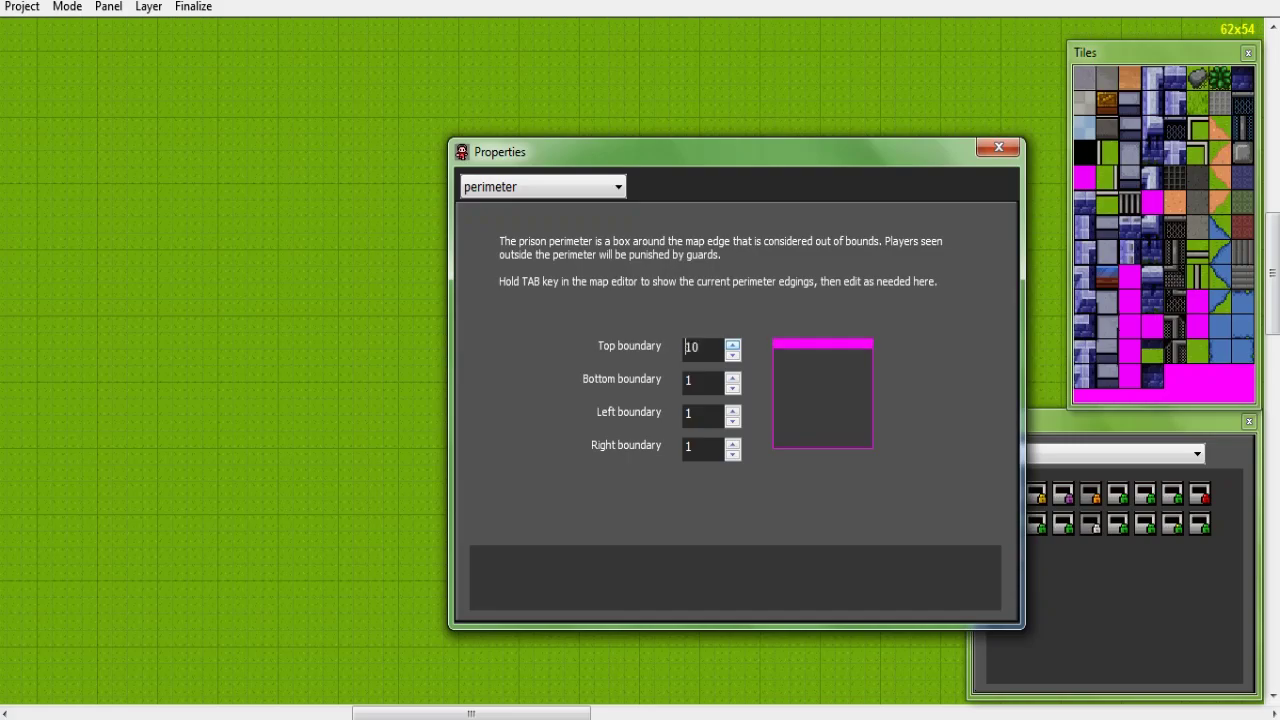
Step: Set the bottom boundary of the perimeter to 10
left_click(732, 376)
left_click(732, 376)
left_click(732, 376)
left_click(732, 376)
left_click(732, 376)
left_click(732, 376)
left_click(732, 376)
left_click(732, 376)
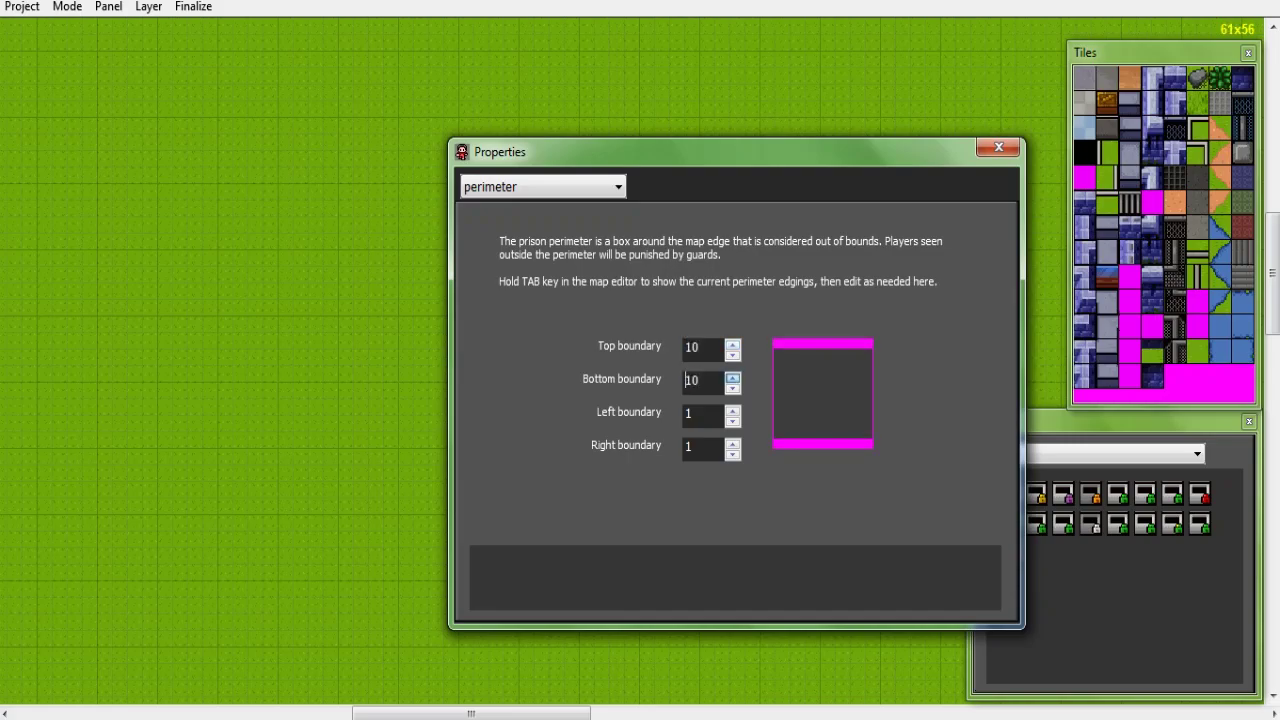
Step: Set the left boundary of the perimeter to 10
left_click(732, 409)
left_click(732, 409)
left_click(732, 409)
left_click(732, 409)
left_click(732, 409)
left_click(732, 409)
left_click(732, 409)
left_click(732, 409)
left_click(732, 409)
Step: Set the right boundary of the perimeter to 10
left_click(732, 442)
left_click(732, 442)
left_click(732, 442)
left_click(732, 442)
left_click(732, 442)
left_click(732, 442)
left_click(732, 442)
left_click(732, 442)
left_click(732, 442)
Step: Examine the perimeter edges on the map
key("Tab")
left_click_drag(1272, 97, 1272, 575)
scroll(640, 360, "up", 10)
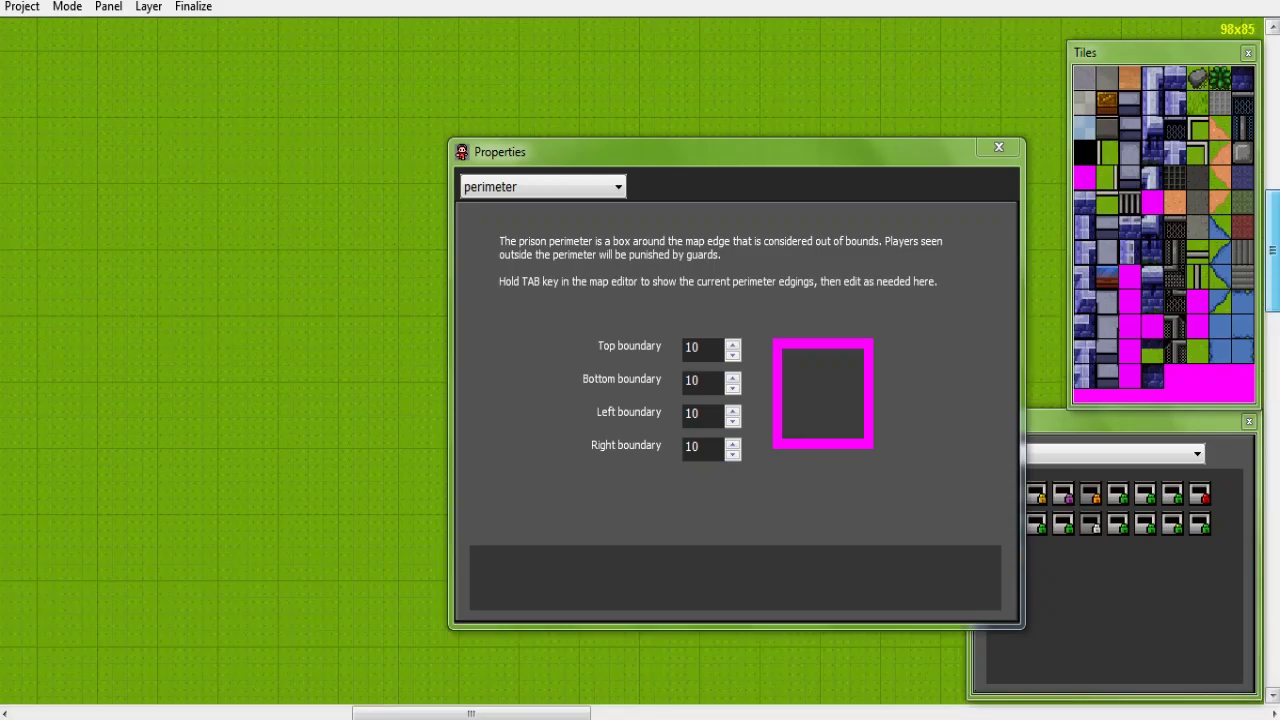
scroll(640, 360, "down", 1)
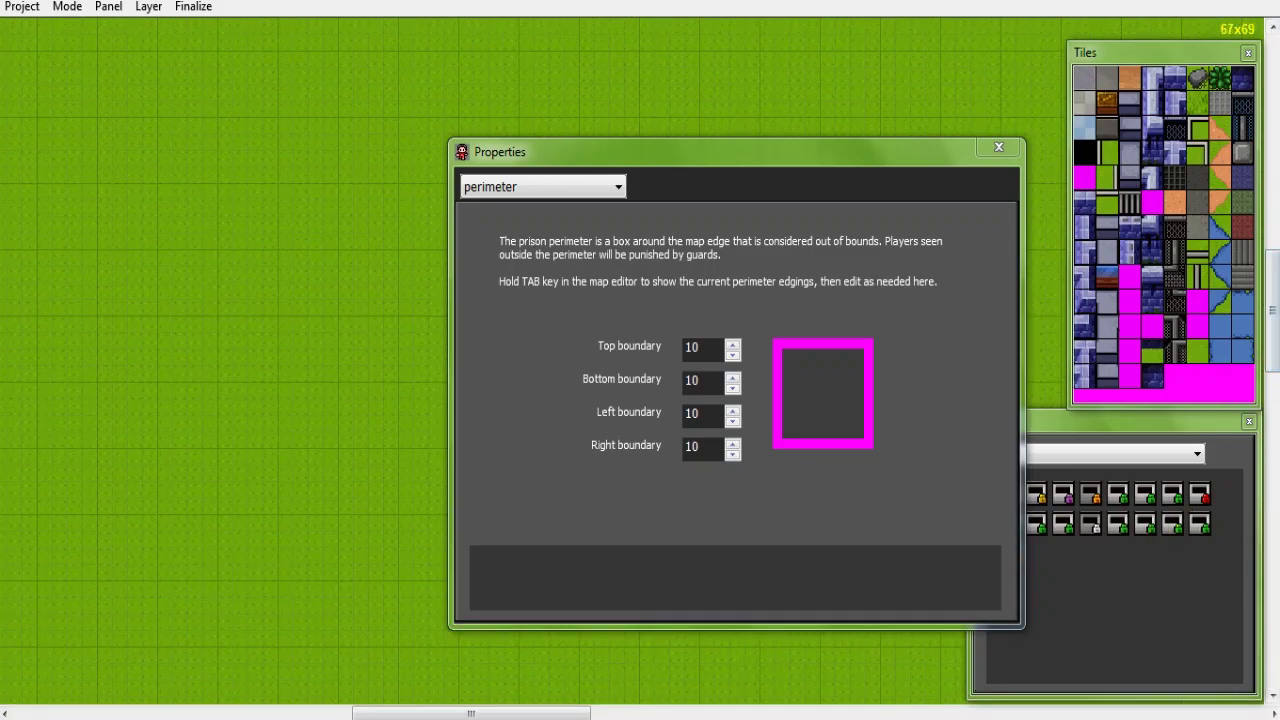
Step: Return to the main properties and close the Properties window
left_click(543, 187)
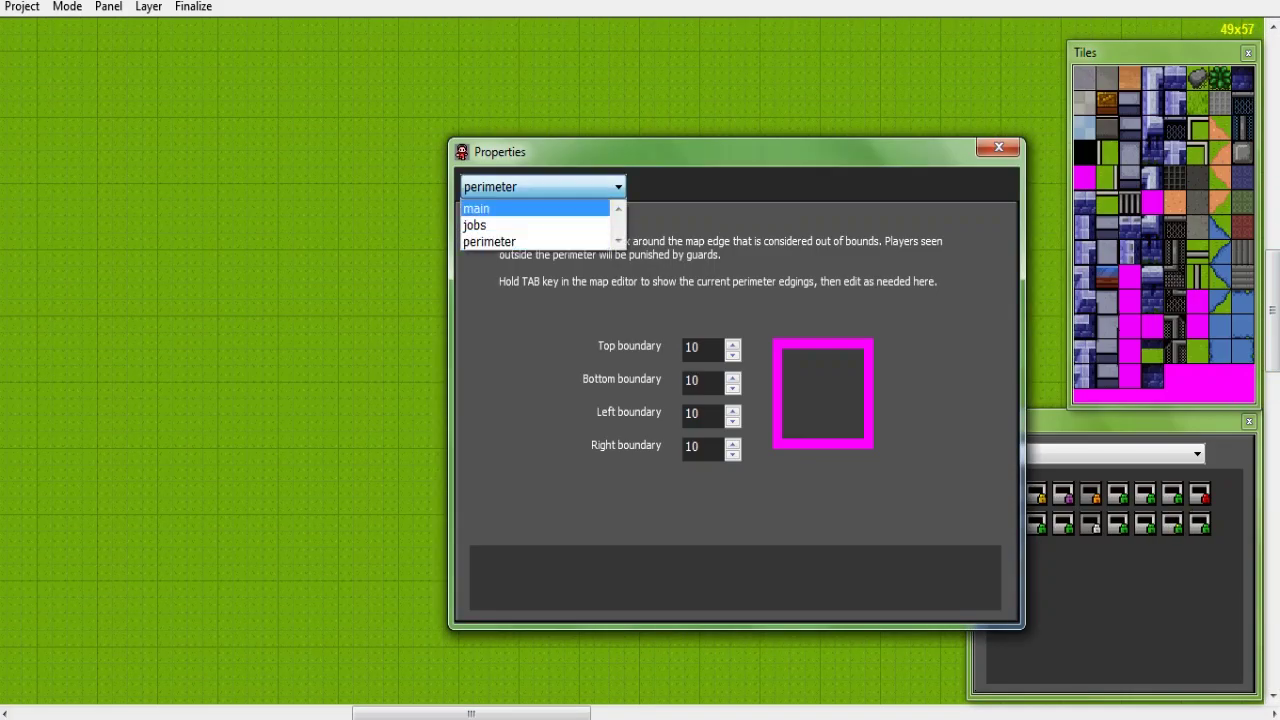
left_click(510, 200)
left_click(998, 147)
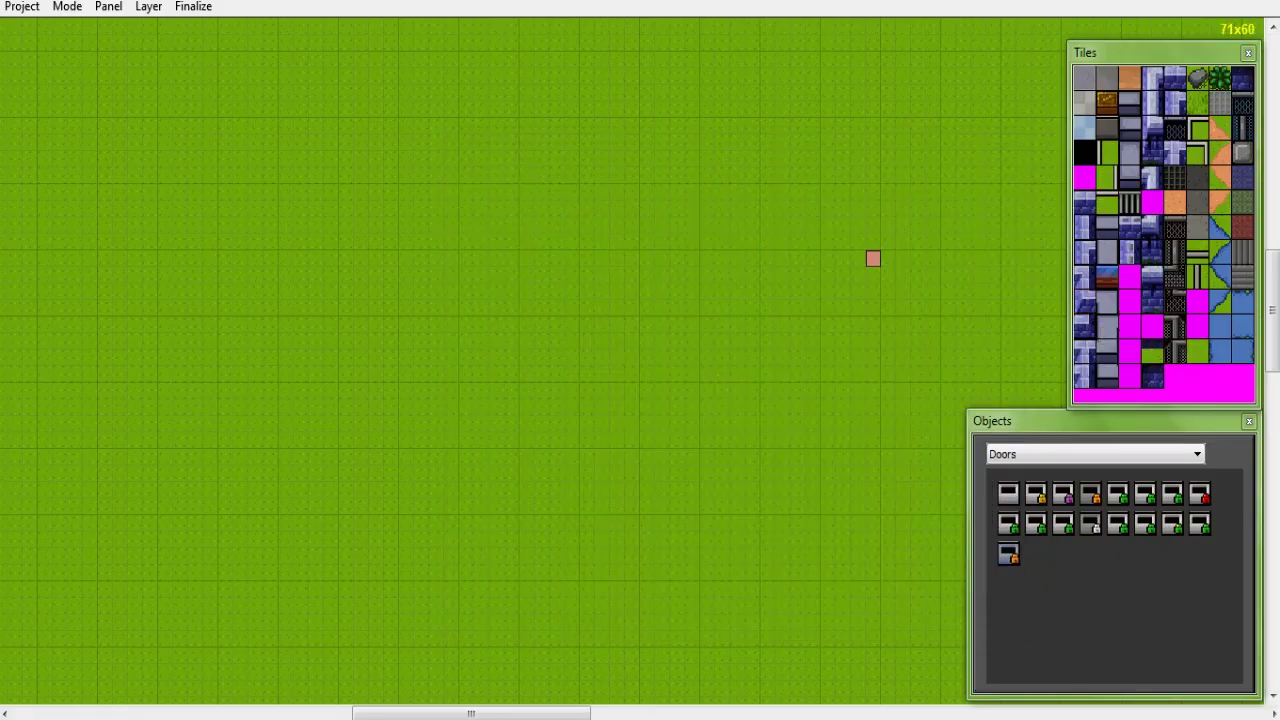
Step: Draw a horizontal row of cuttable fence about 23 tiles long on the grass, ending in a corner fence piece on its right
left_click_drag(1272, 300, 1272, 342)
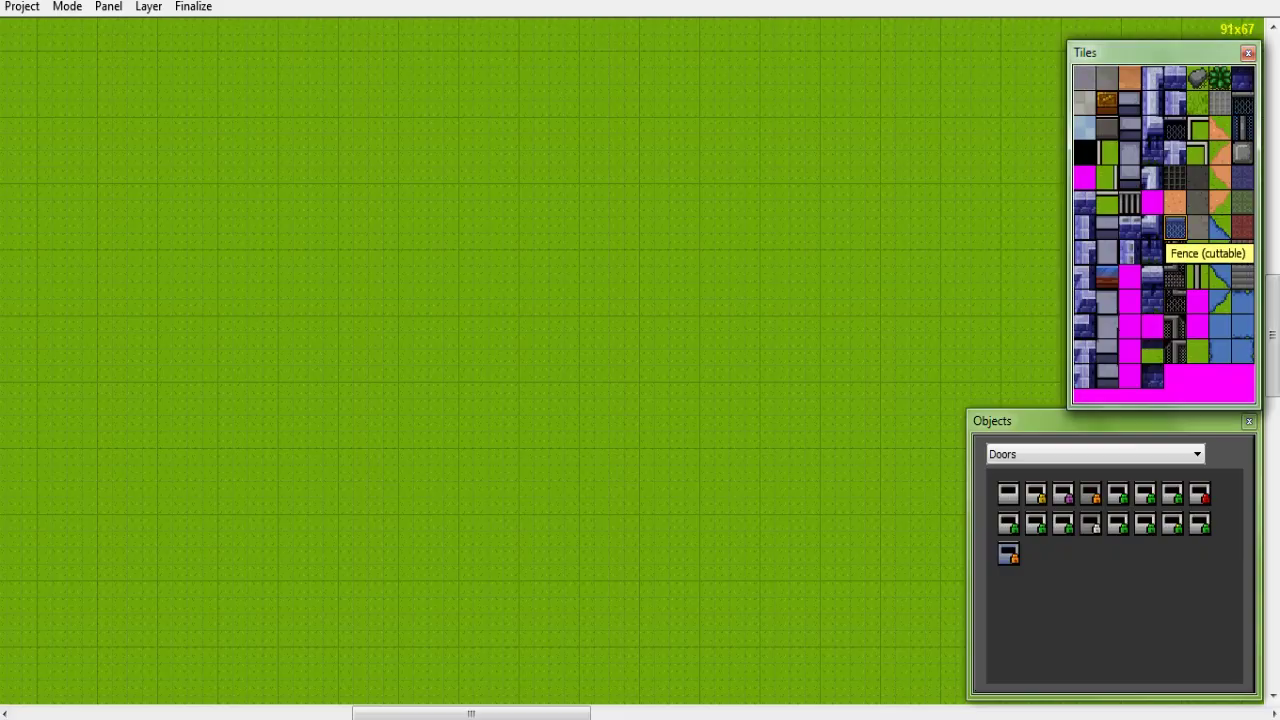
left_click_drag(180, 325, 451, 325)
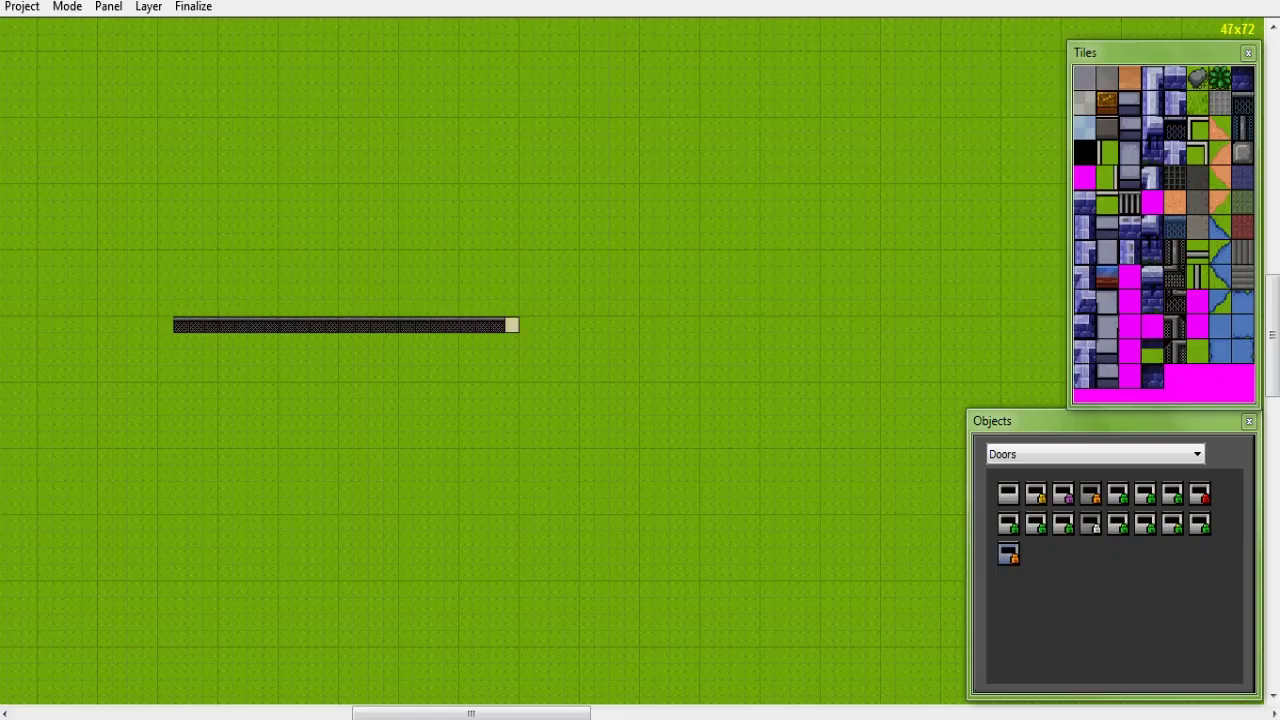
left_click(1172, 277)
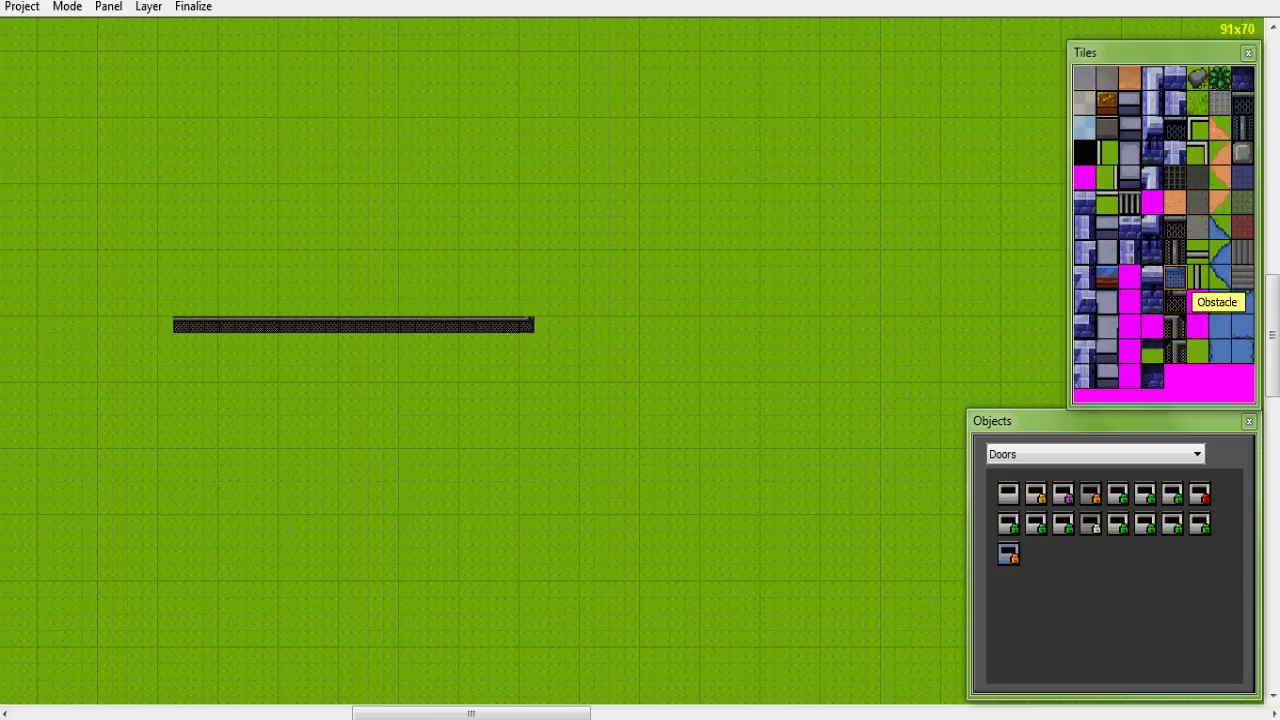
Step: Build a vertical cuttable fence about 11 tiles high up from the corner, painting over the stray fence pieces beside it with grass
left_click_drag(527, 309, 527, 259)
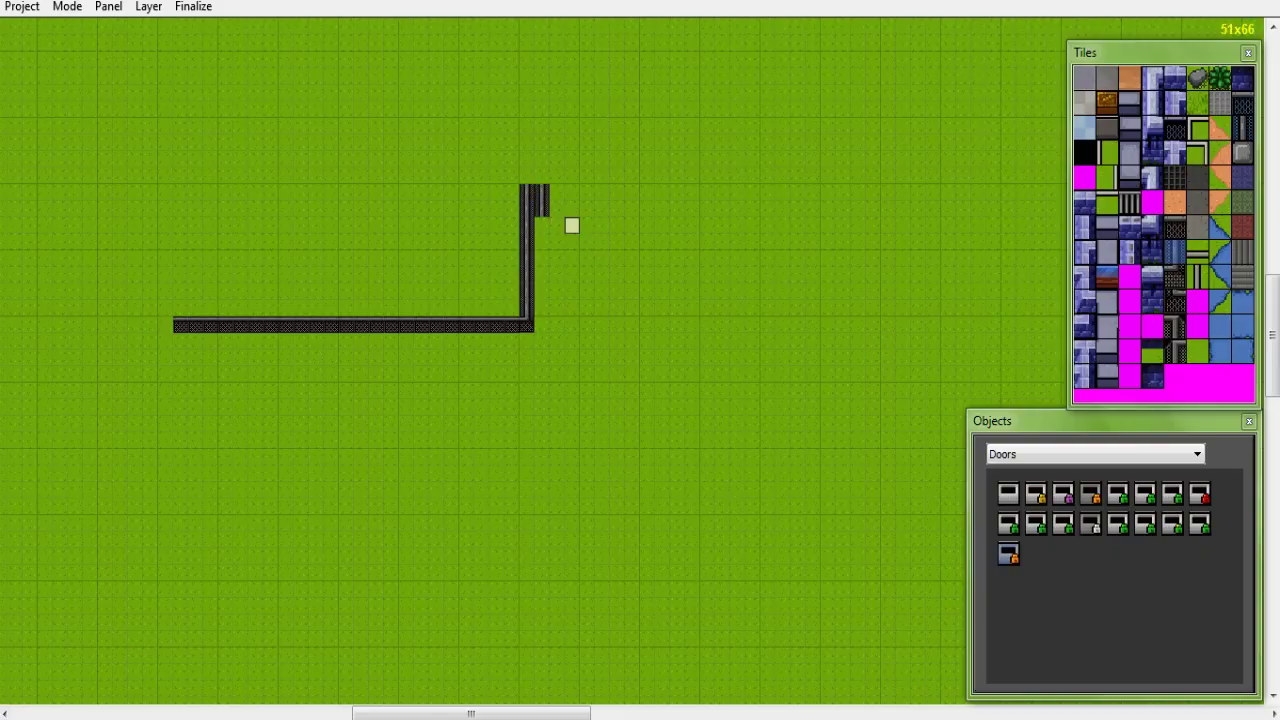
left_click(1197, 351)
left_click_drag(542, 225, 542, 192)
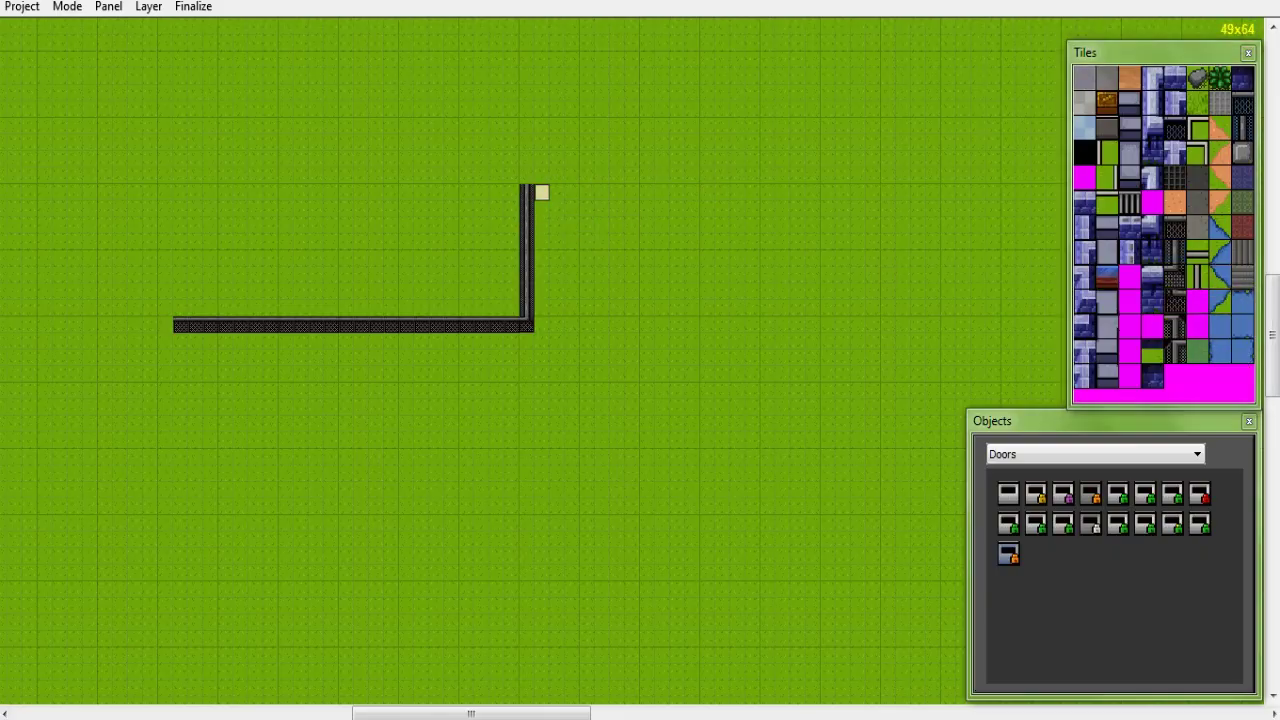
left_click(1165, 252)
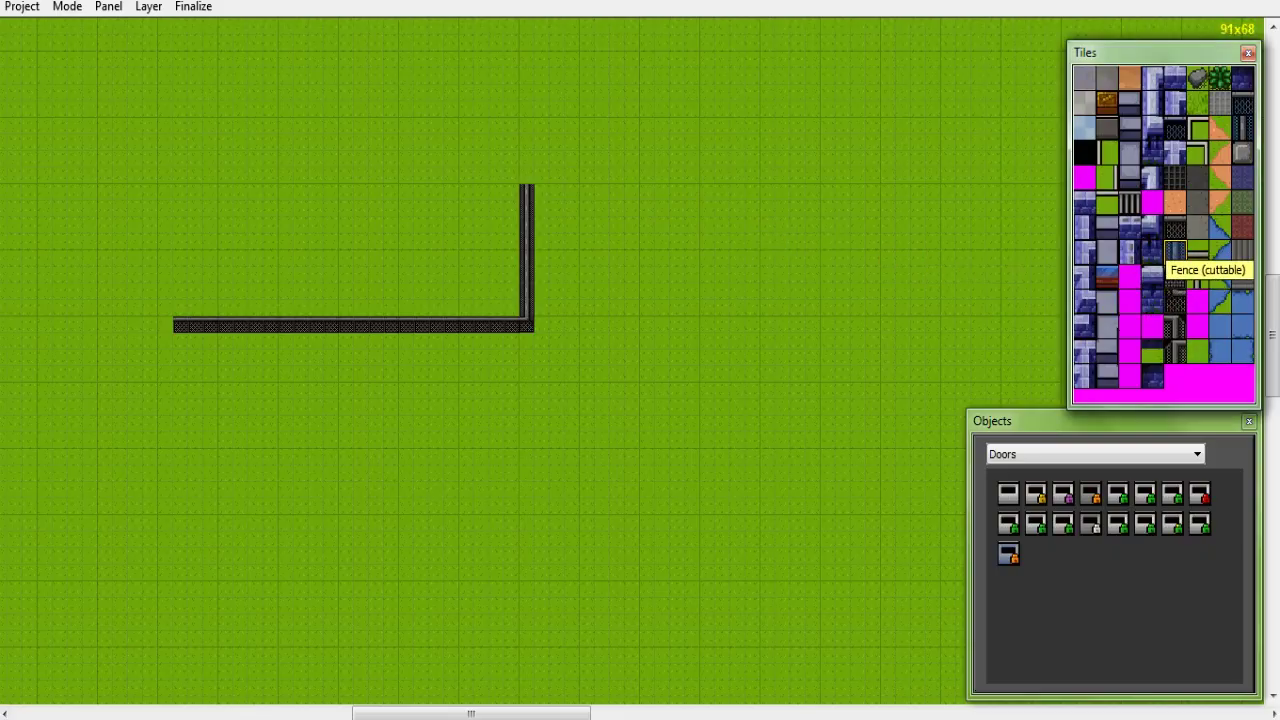
left_click_drag(527, 160, 527, 143)
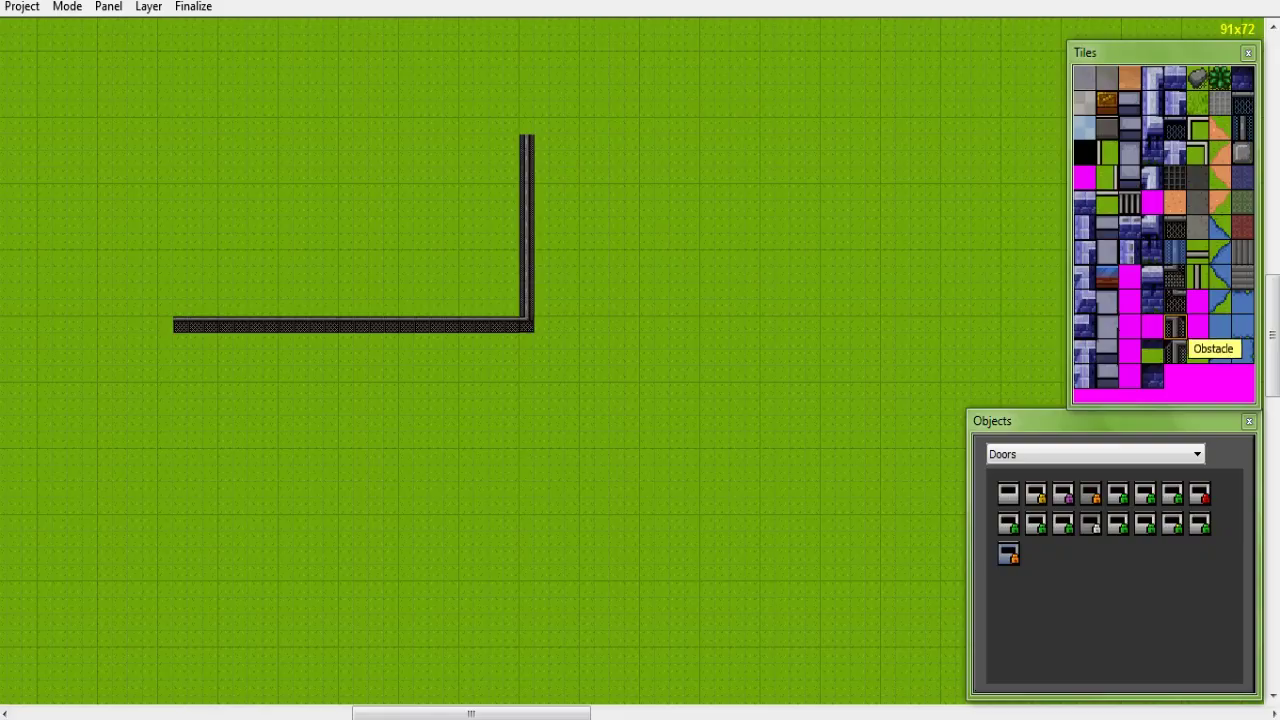
Step: Place a corner piece atop the vertical fence and draw a horizontal fence about 23 tiles long leftward, parallel to the lower one
left_click(1175, 326)
left_click(527, 126)
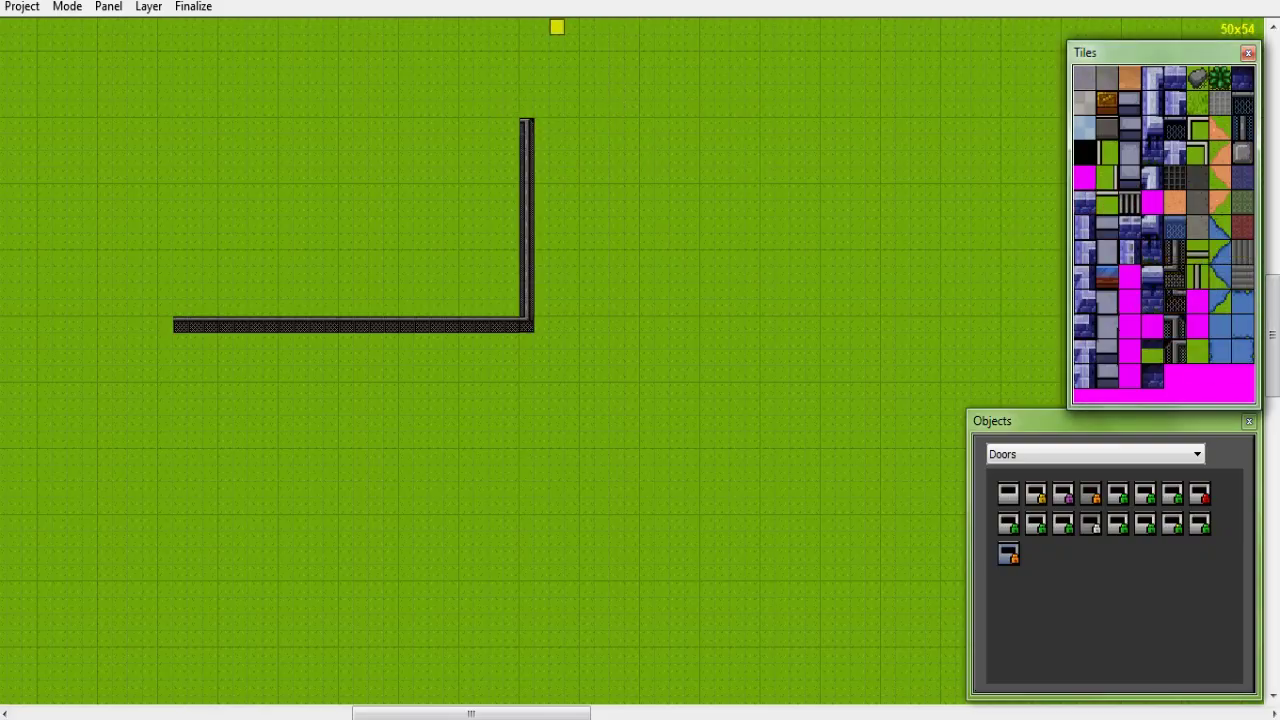
left_click_drag(514, 126, 195, 126)
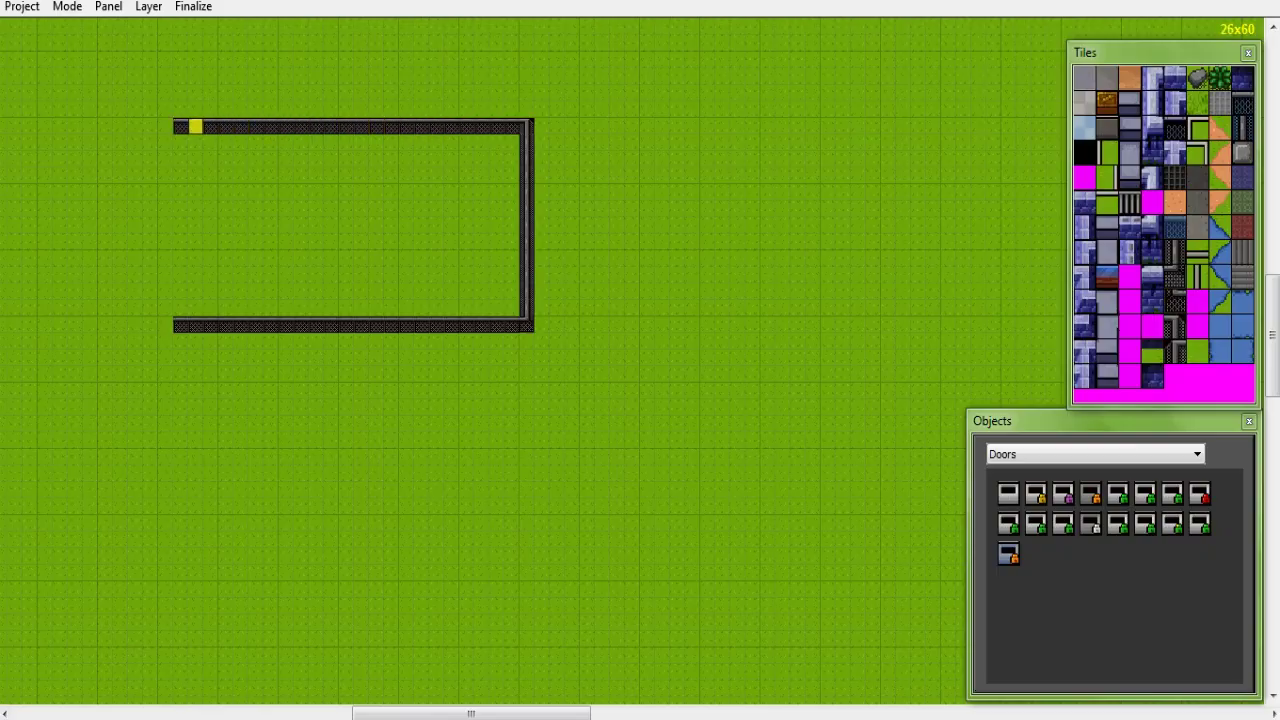